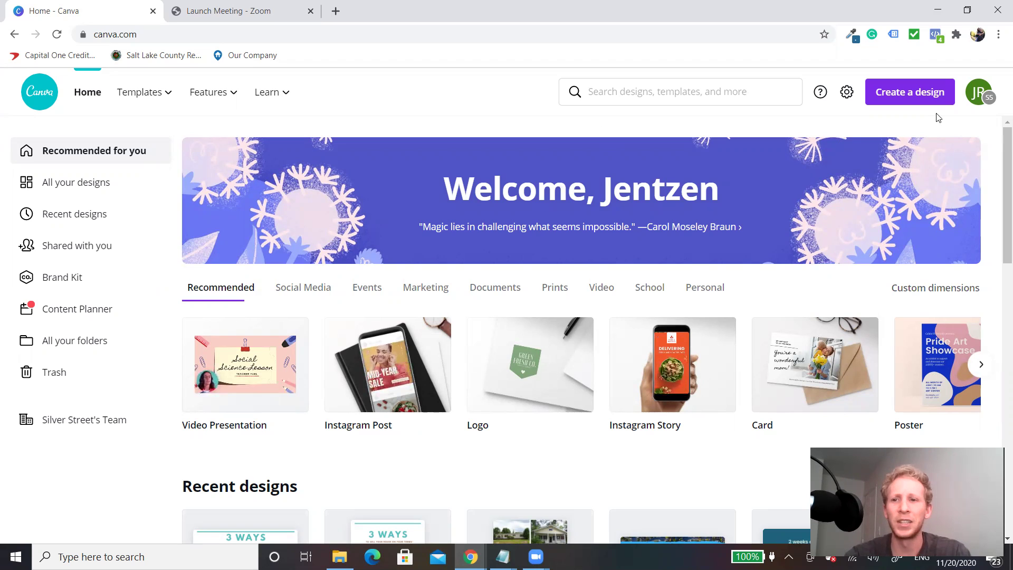
Step: Create a new blank design with custom dimensions of 600 x 600 px
click(919, 103)
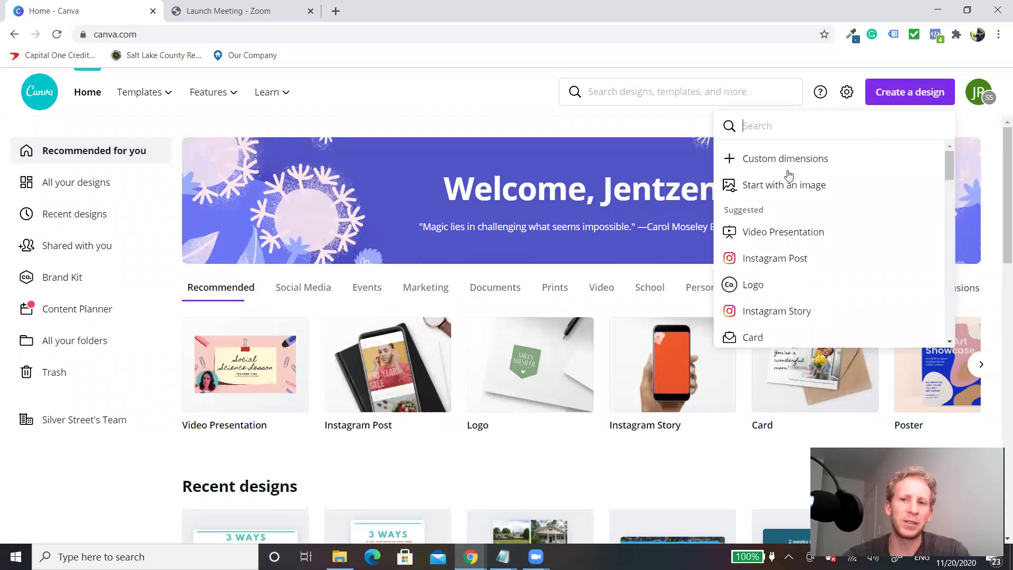
click(786, 158)
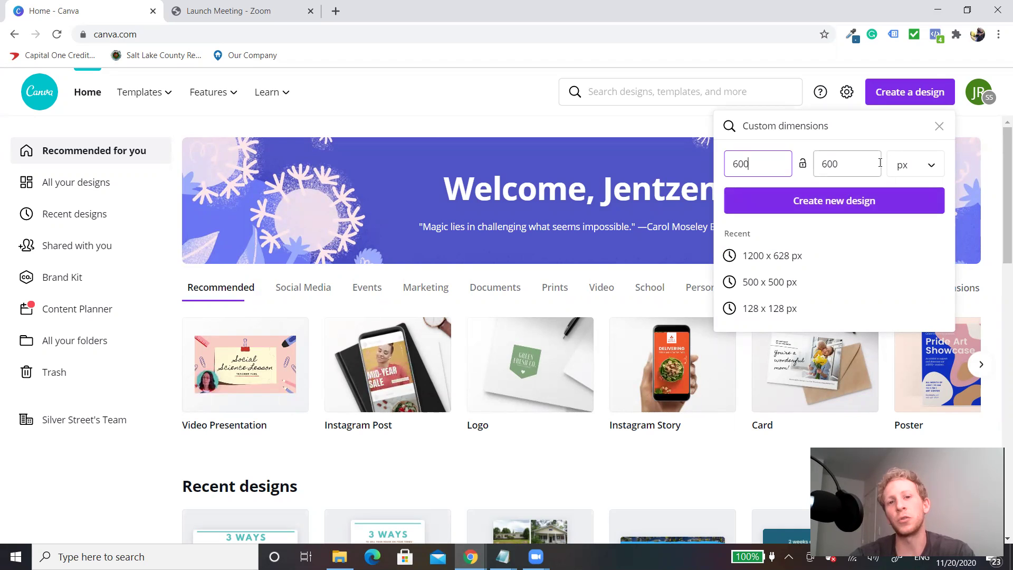
click(844, 208)
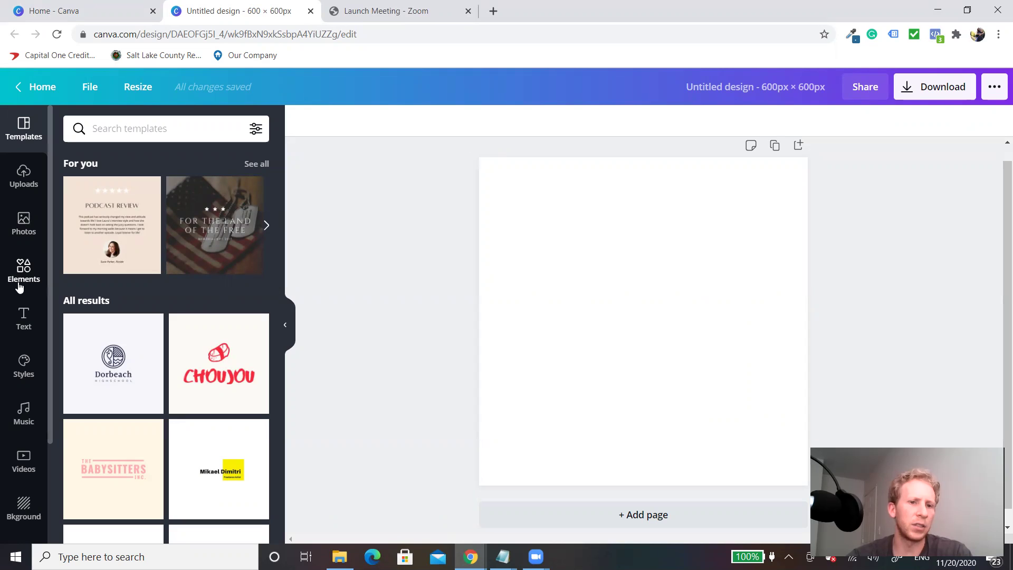
Step: Add the recently used dusk photo of the dark-roofed house and set it as the page background
click(21, 228)
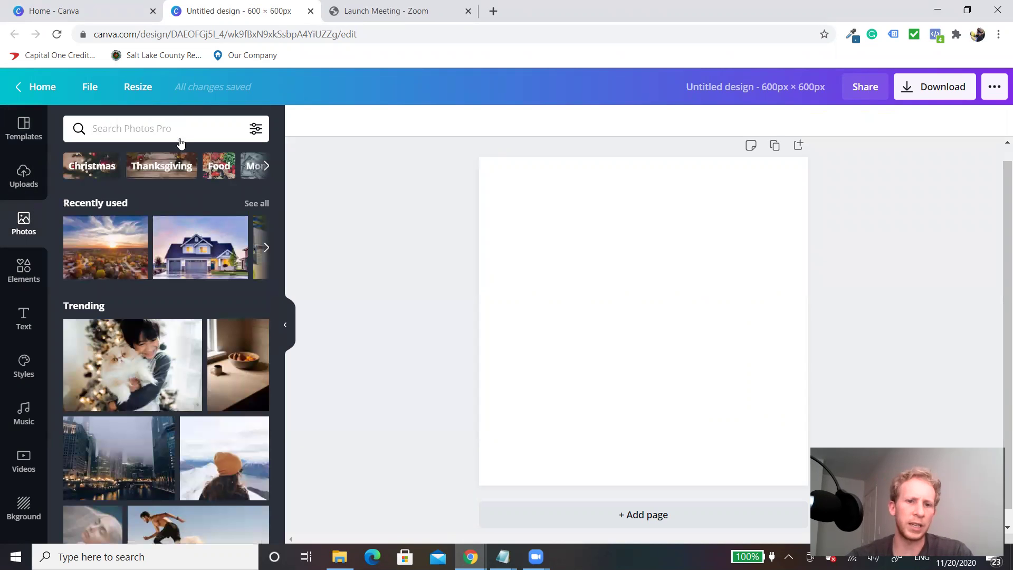
click(242, 238)
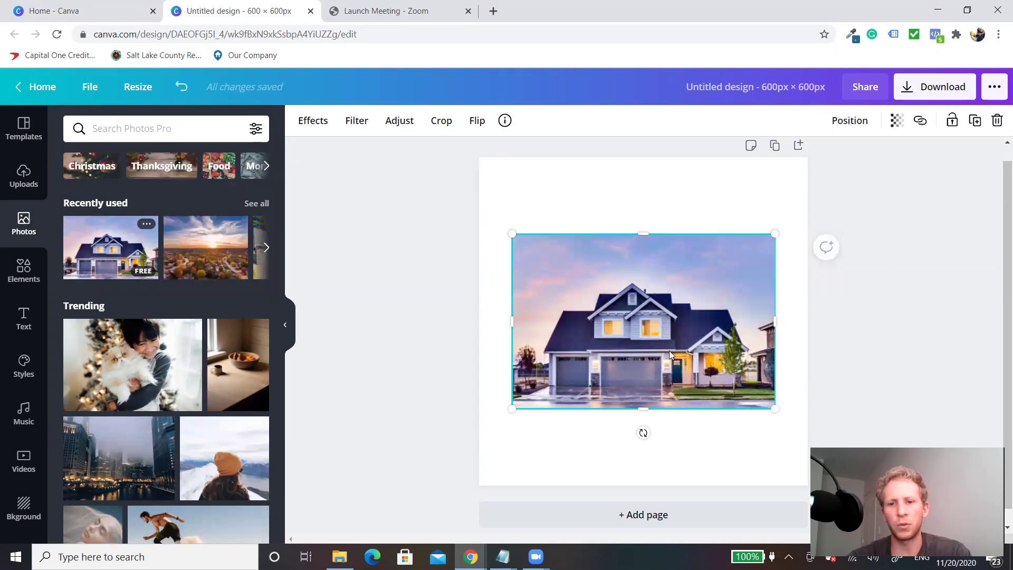
right_click(669, 350)
click(725, 523)
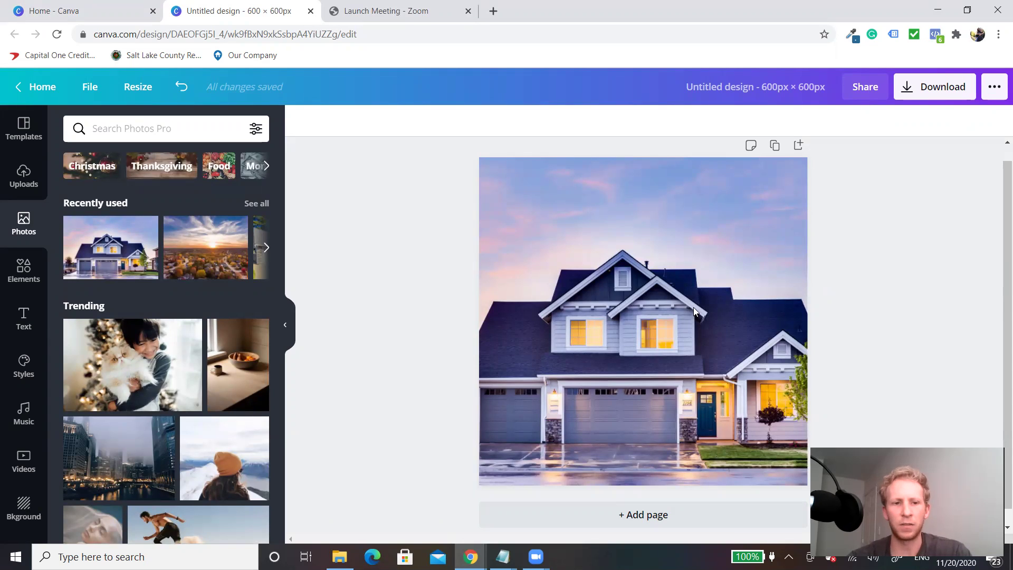
Step: Replace the background with the recently used photo of the large house behind a green lawn
click(267, 248)
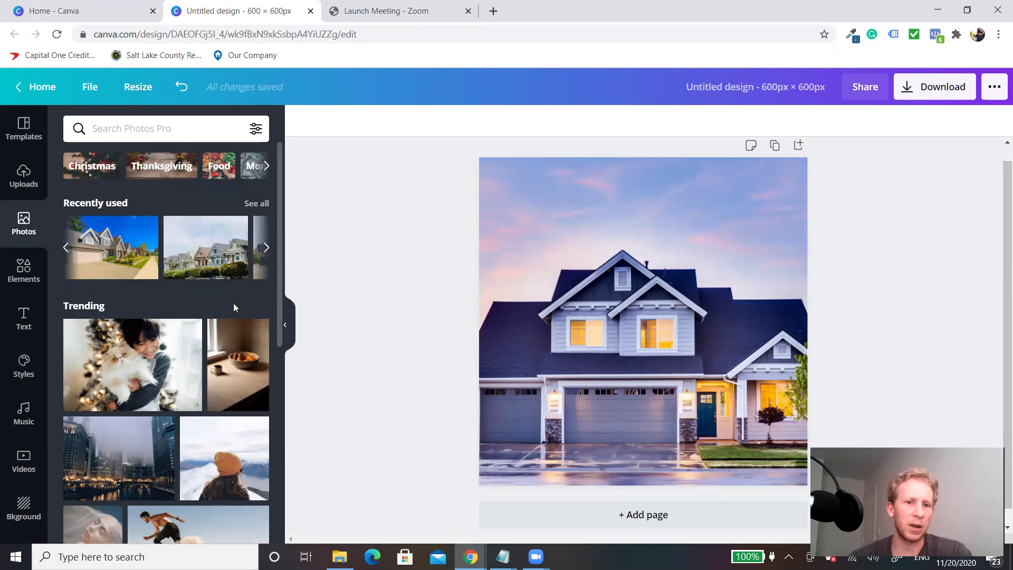
click(264, 247)
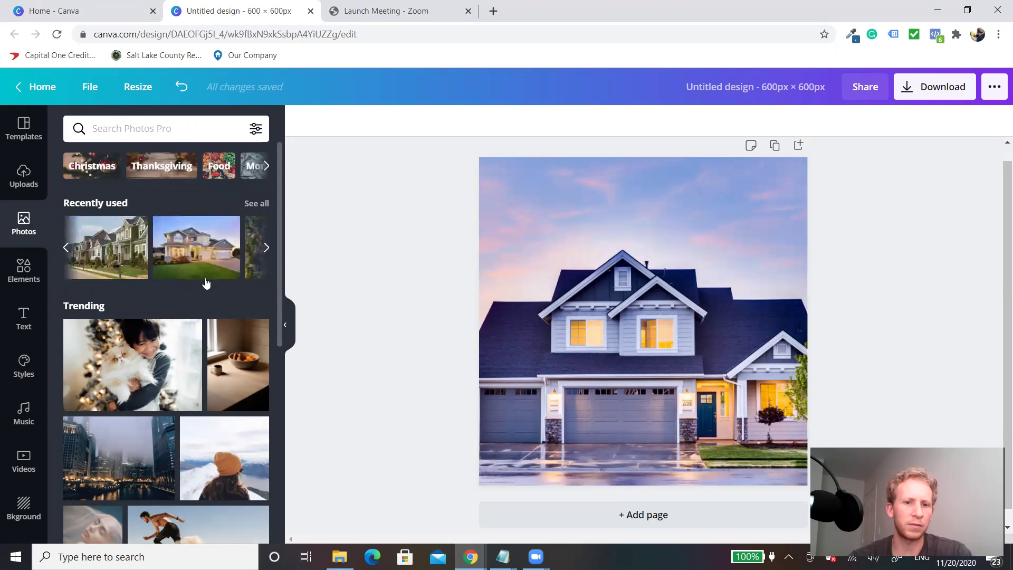
drag(193, 257, 549, 270)
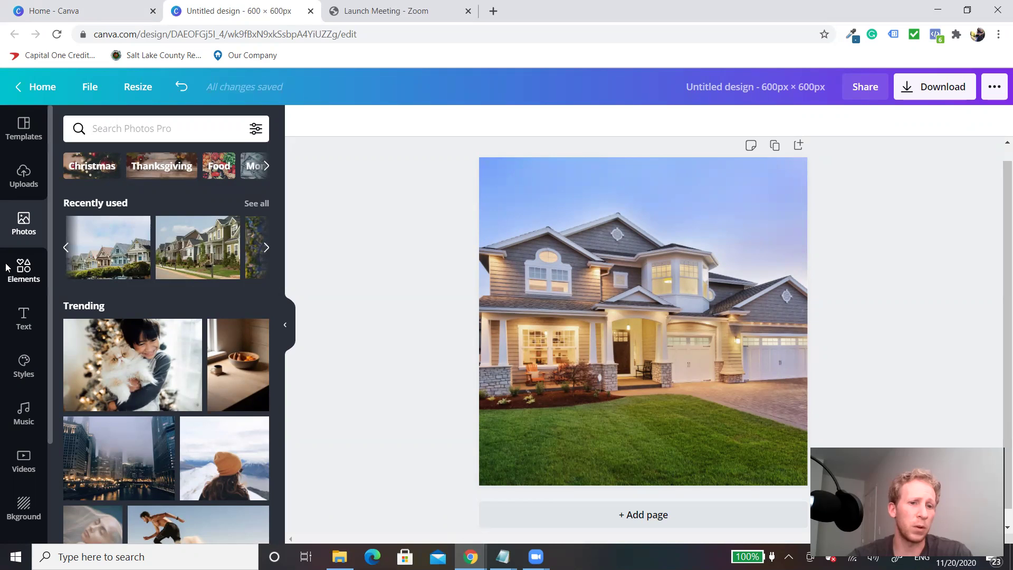
Step: Add a square shape, shrink it to a small wide rectangle and place it over the lawn near the photo's lower-right corner
click(32, 277)
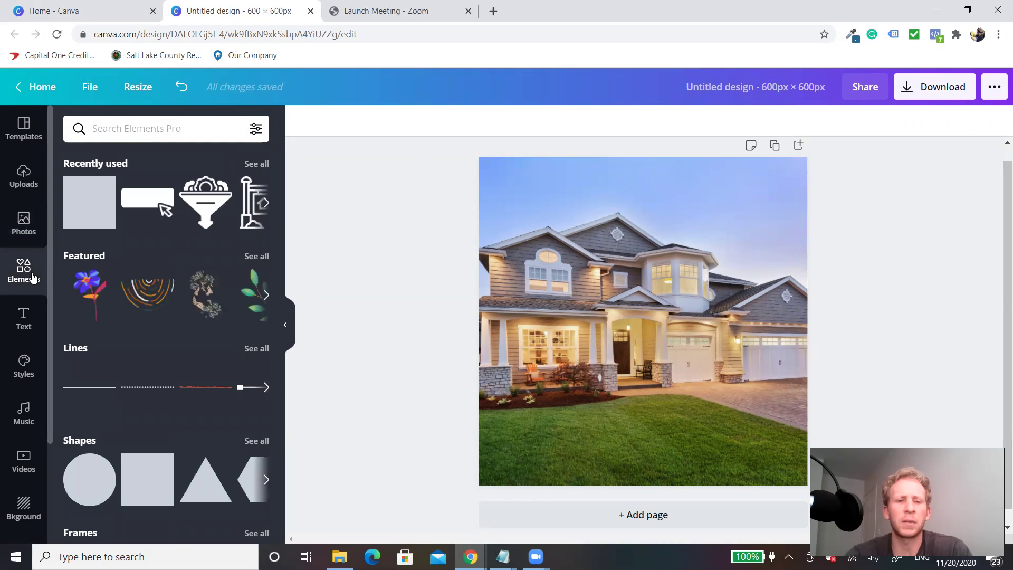
click(87, 203)
drag(647, 235, 669, 321)
drag(635, 376, 701, 425)
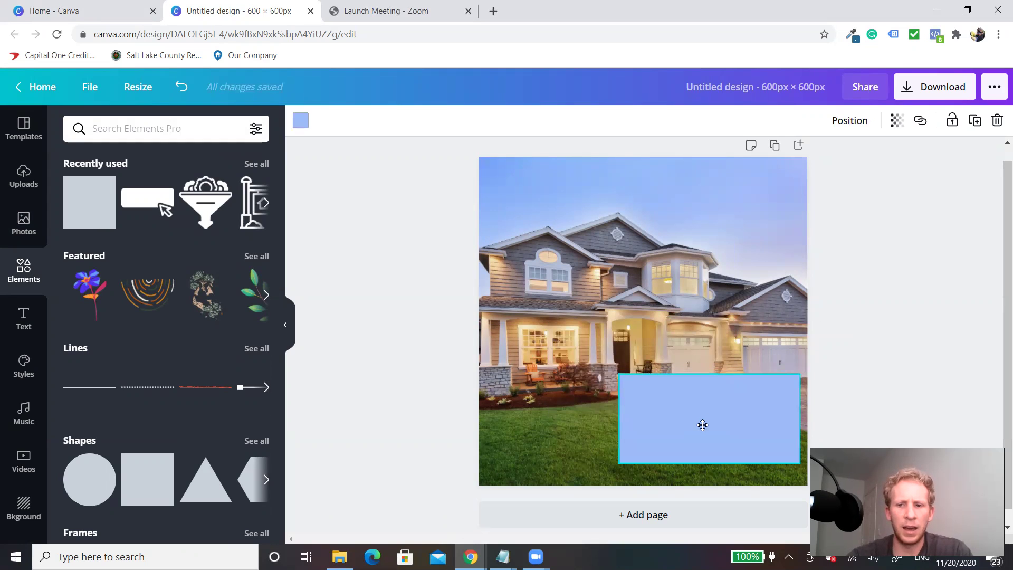
drag(620, 419, 684, 422)
drag(731, 462, 743, 433)
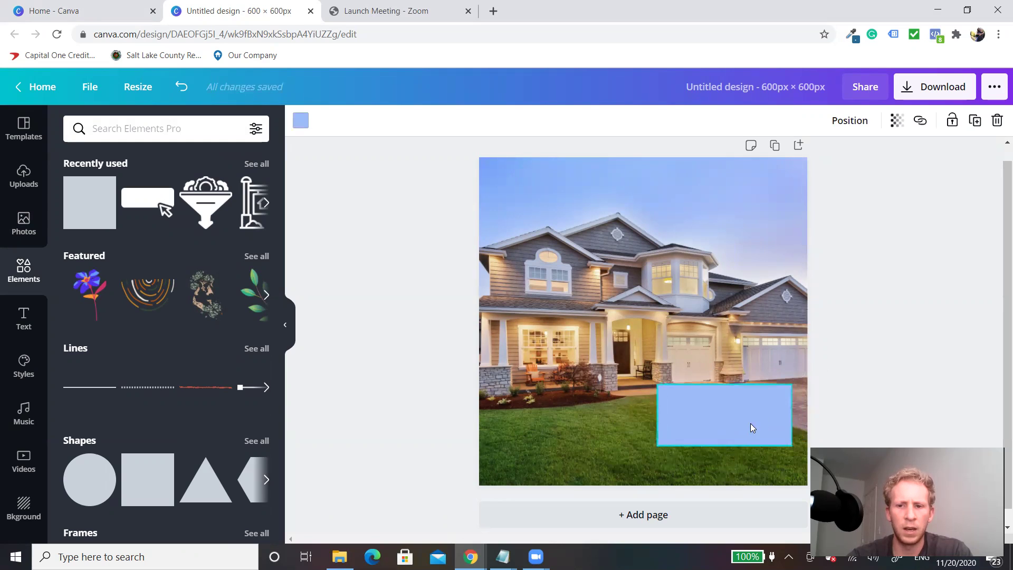
click(794, 496)
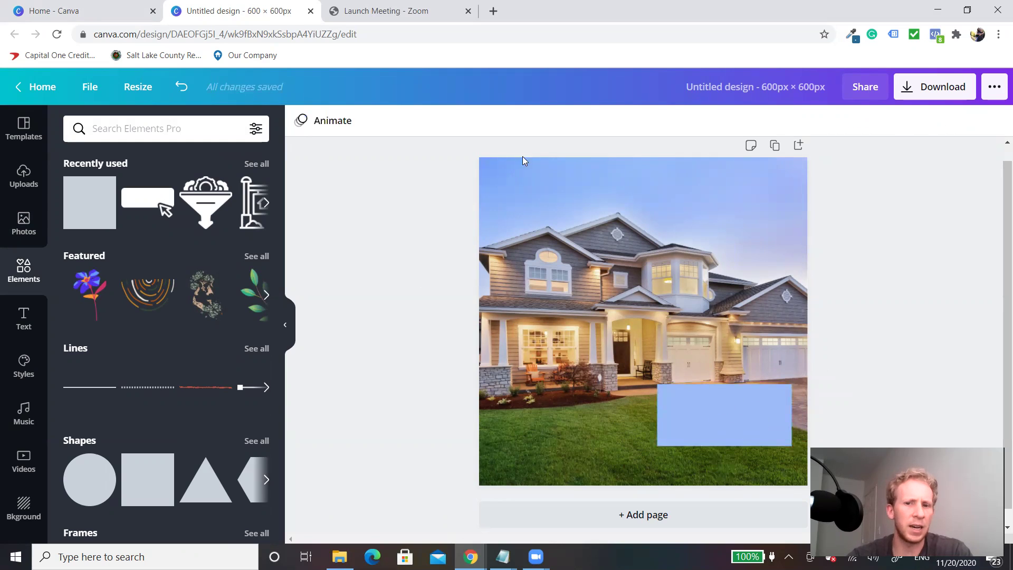
Step: Change the rectangle's fill to the default yellow
click(720, 393)
click(301, 120)
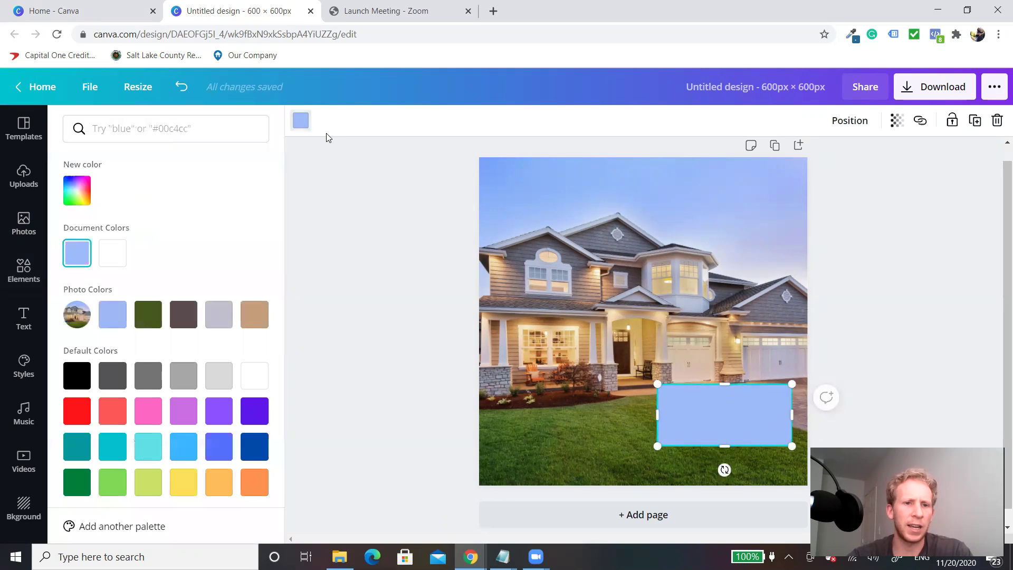
click(183, 481)
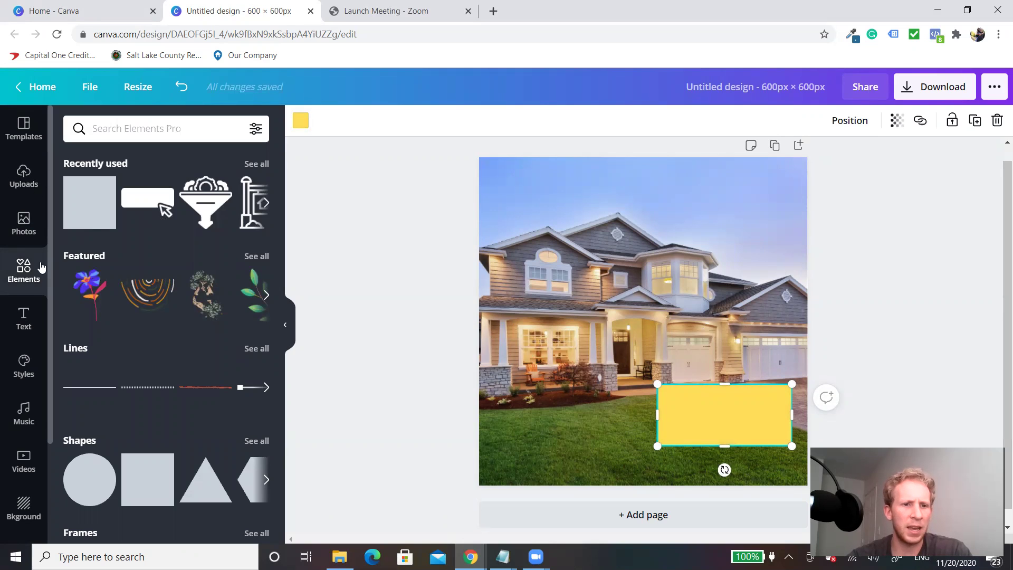
Step: Add a heading reading "I Buy UT Homes With Cash"
click(25, 327)
click(133, 192)
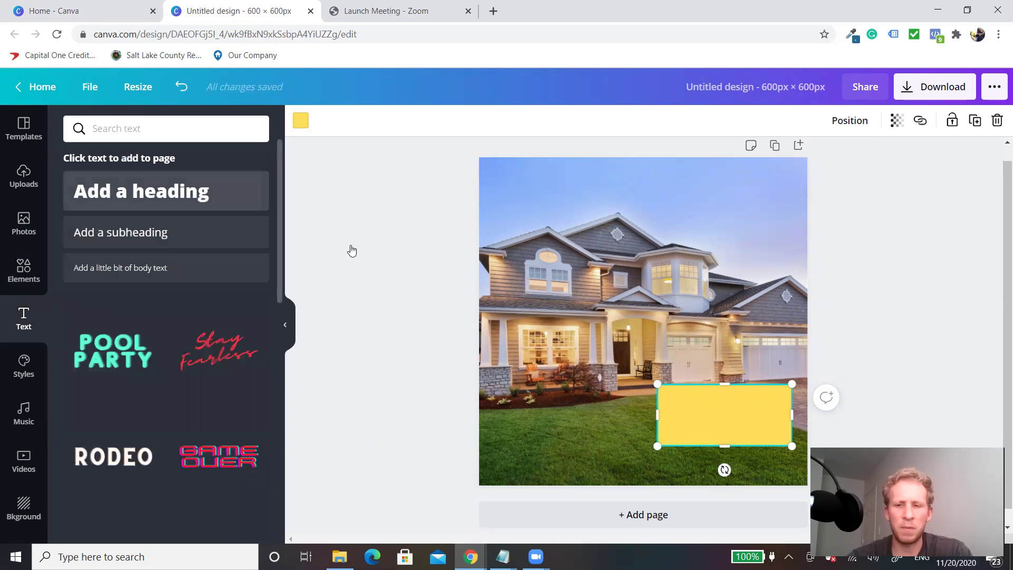
text(I B)
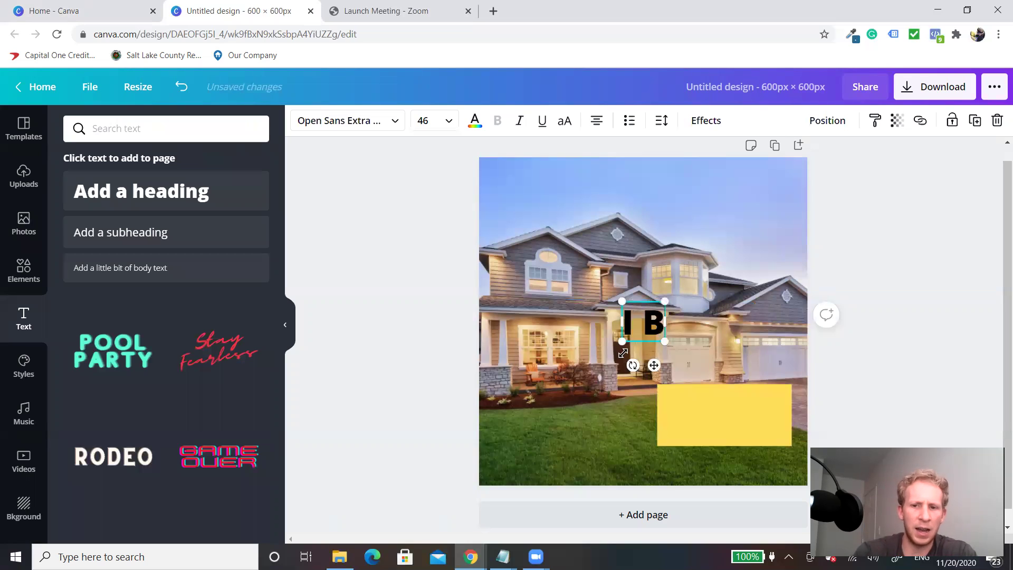
text(uy UT Homes With Cash)
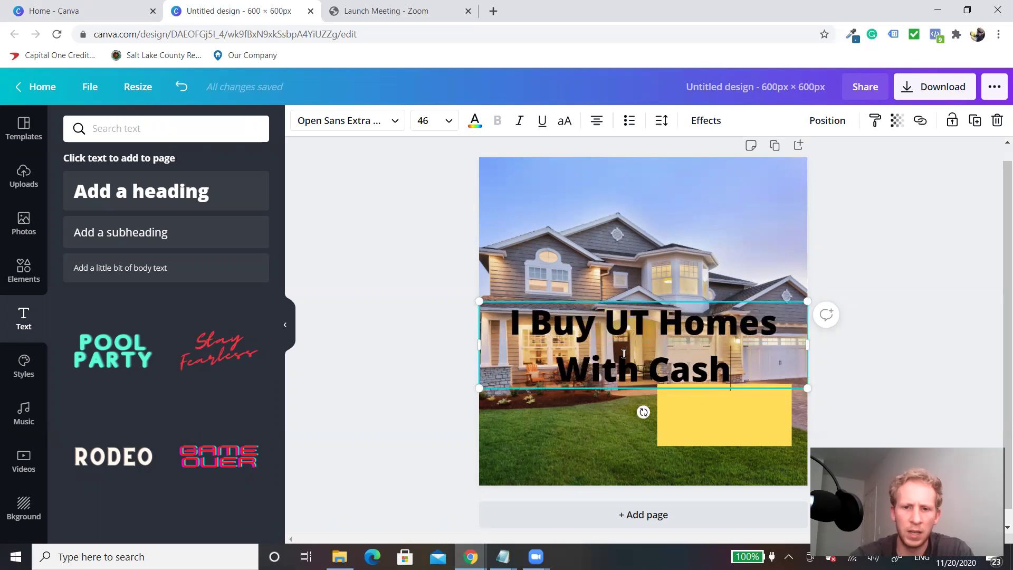
Step: Set the heading's font size to 24
drag(716, 362, 494, 312)
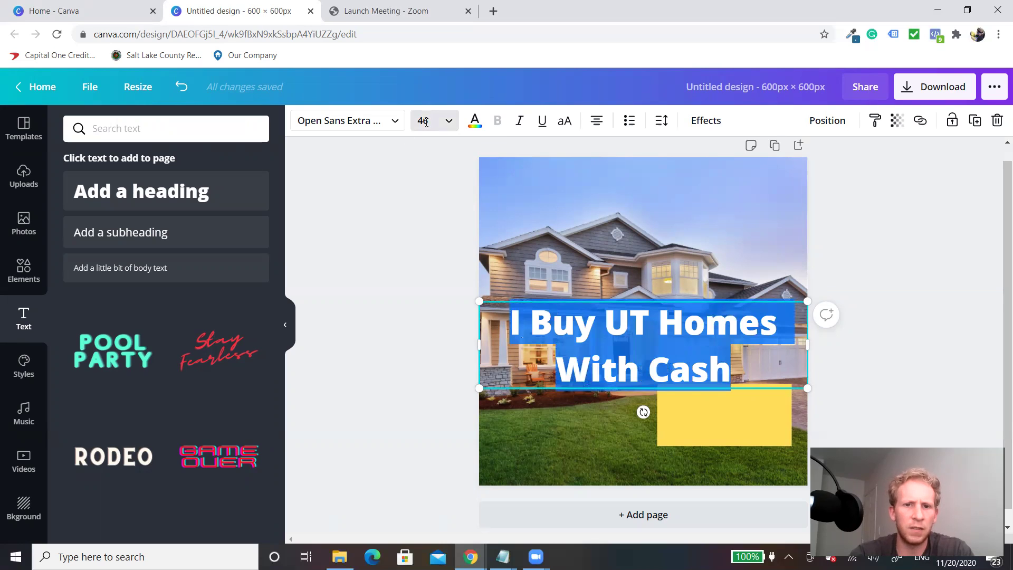
click(425, 122)
text(24)
key(Return)
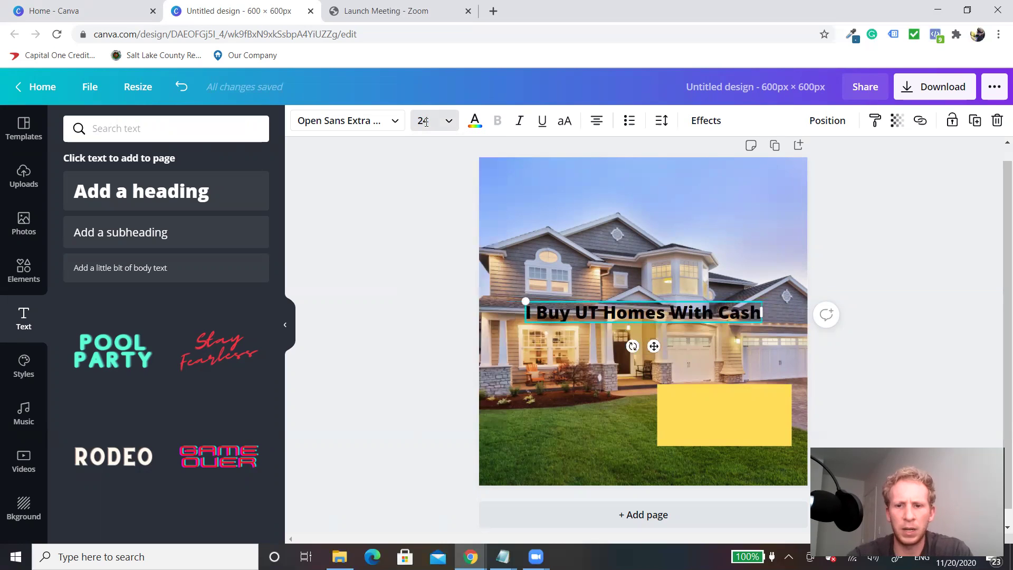
Step: Narrow the heading's text box so it wraps to three lines and place it over the yellow rectangle
drag(756, 313, 679, 316)
drag(649, 347, 772, 439)
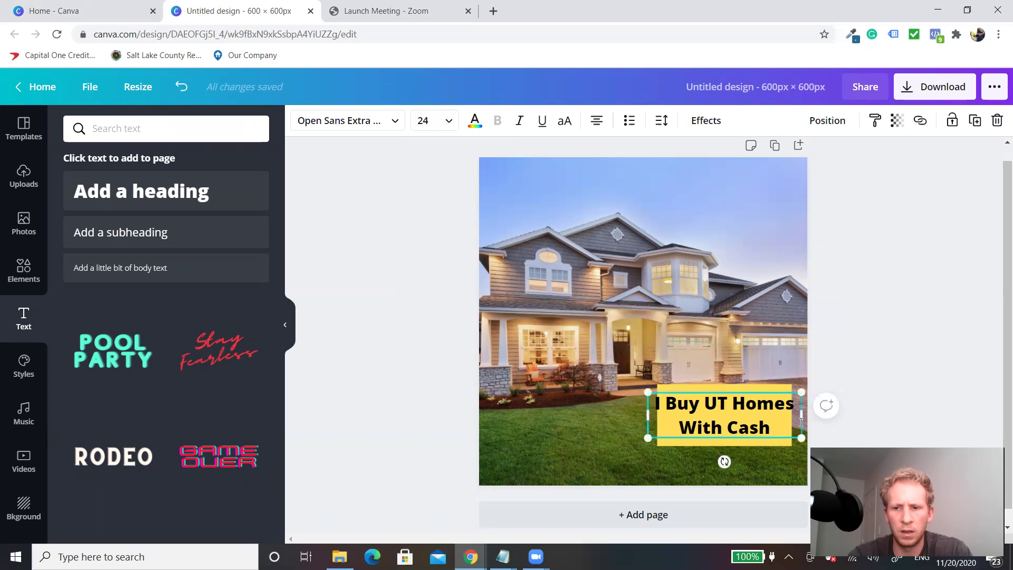
drag(801, 412, 780, 412)
drag(756, 455, 766, 452)
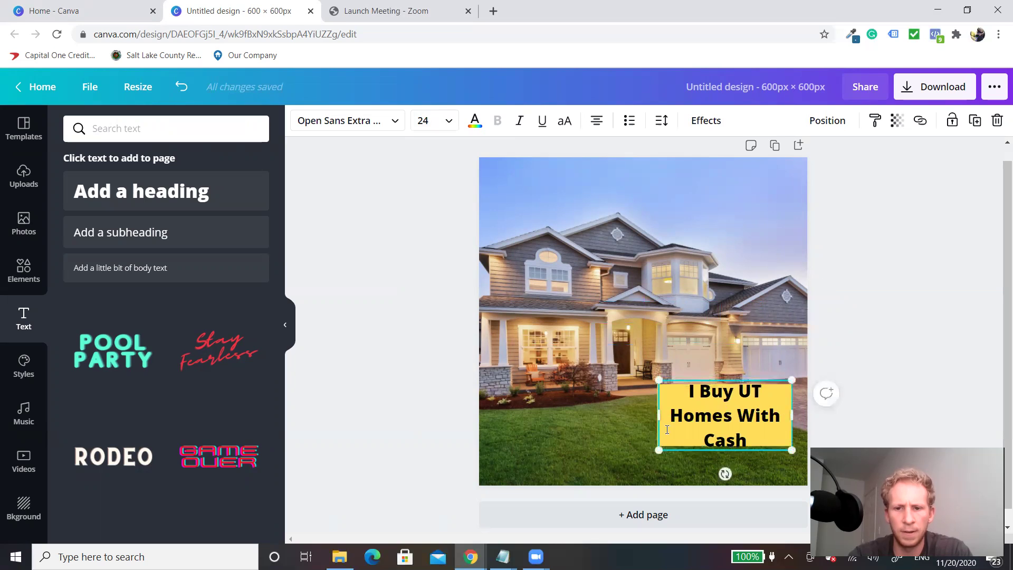
Step: Extend the yellow rectangle slightly downward to fit the three-line heading, and put the heading back centered on it
click(634, 429)
click(660, 435)
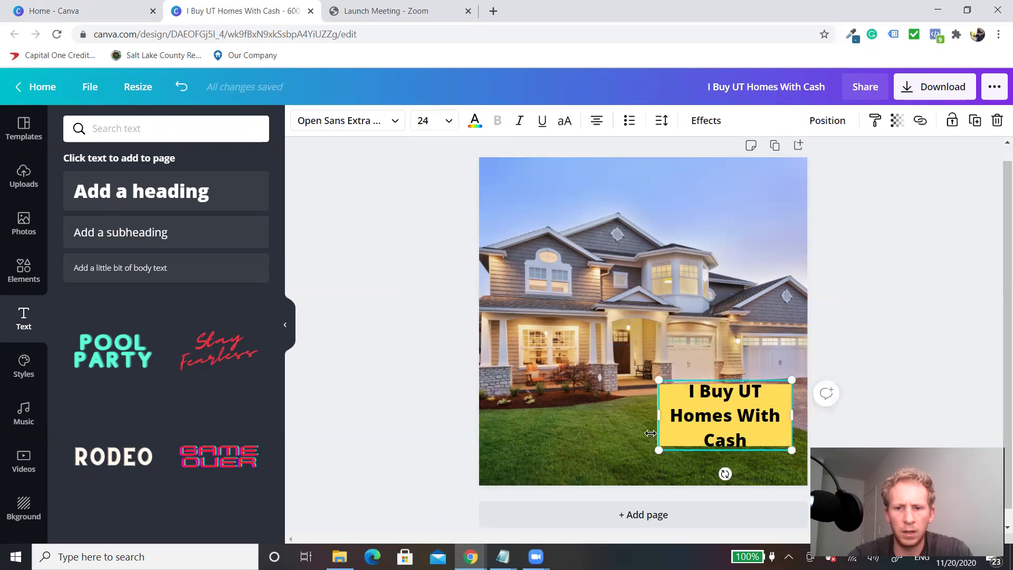
drag(735, 434, 741, 368)
click(736, 441)
drag(730, 446, 728, 453)
click(880, 393)
drag(736, 336, 731, 405)
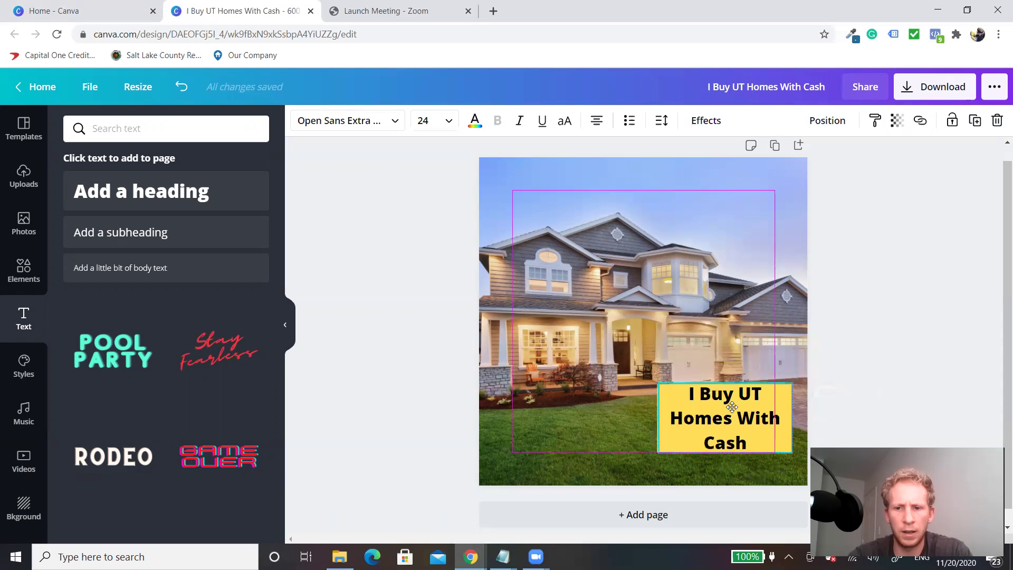
click(926, 381)
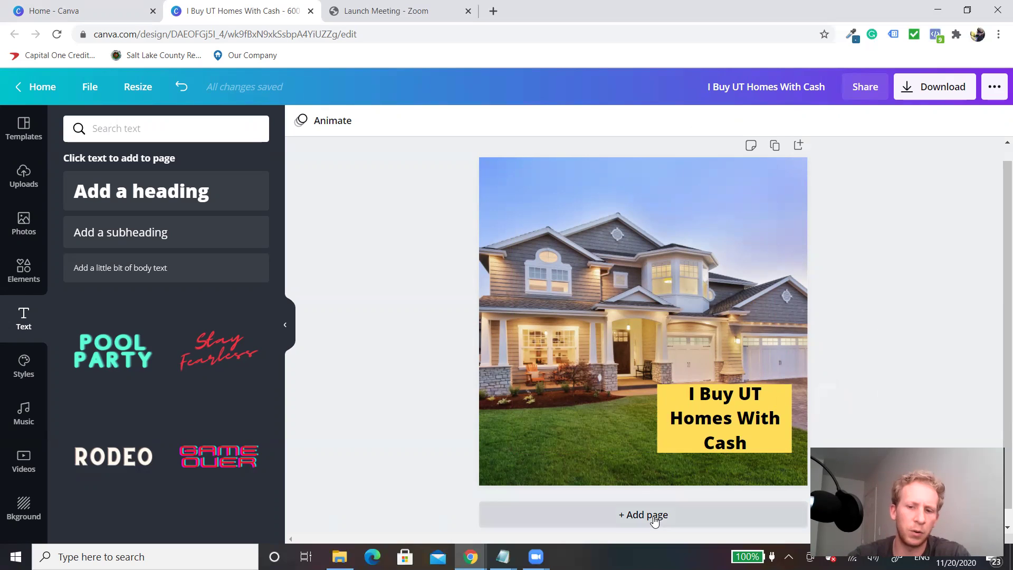
Step: Add a second page and set the dusk photo of the dark-roofed house as its background
click(657, 515)
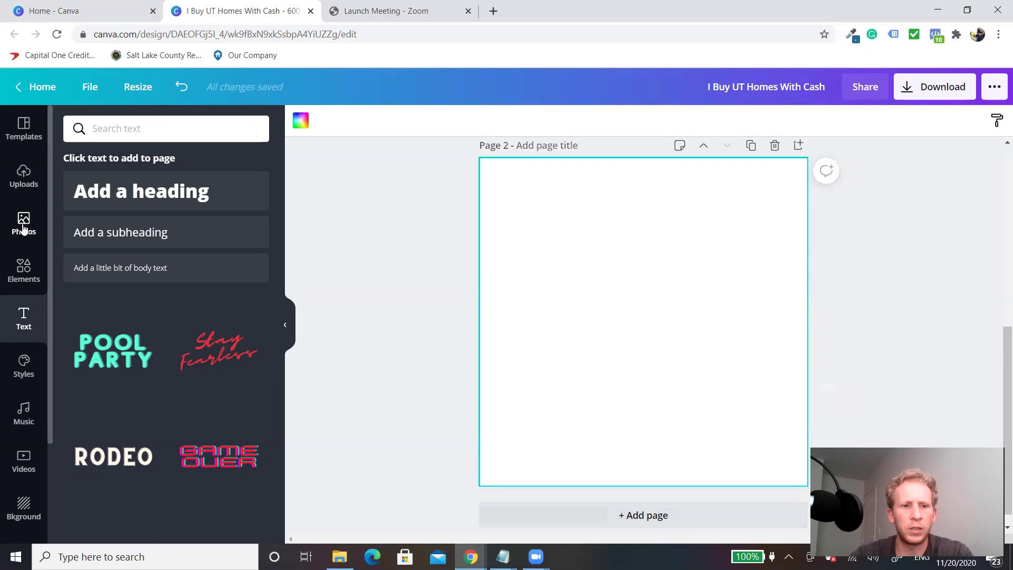
click(24, 224)
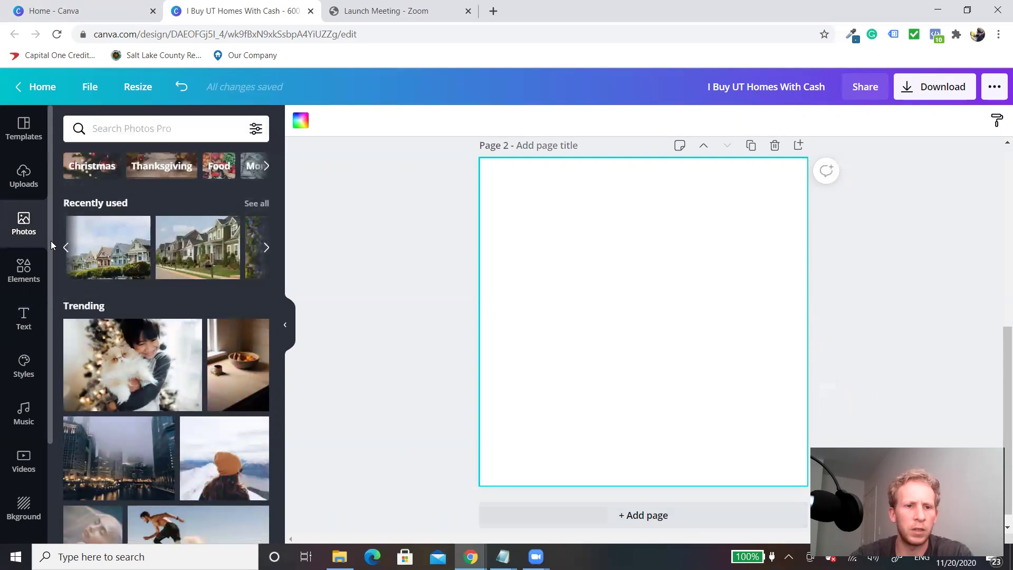
click(66, 247)
click(66, 249)
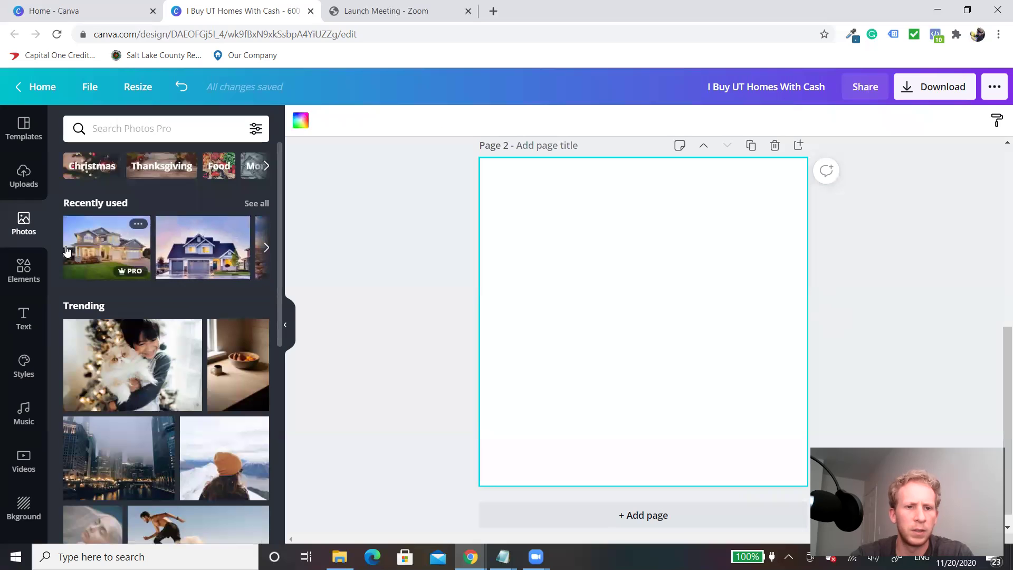
click(91, 252)
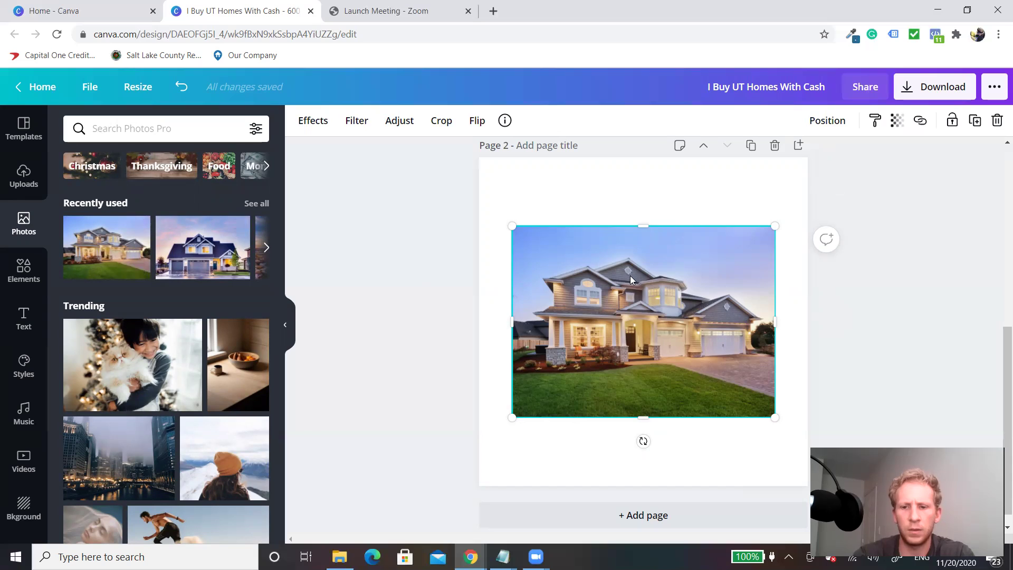
key(Delete)
click(202, 247)
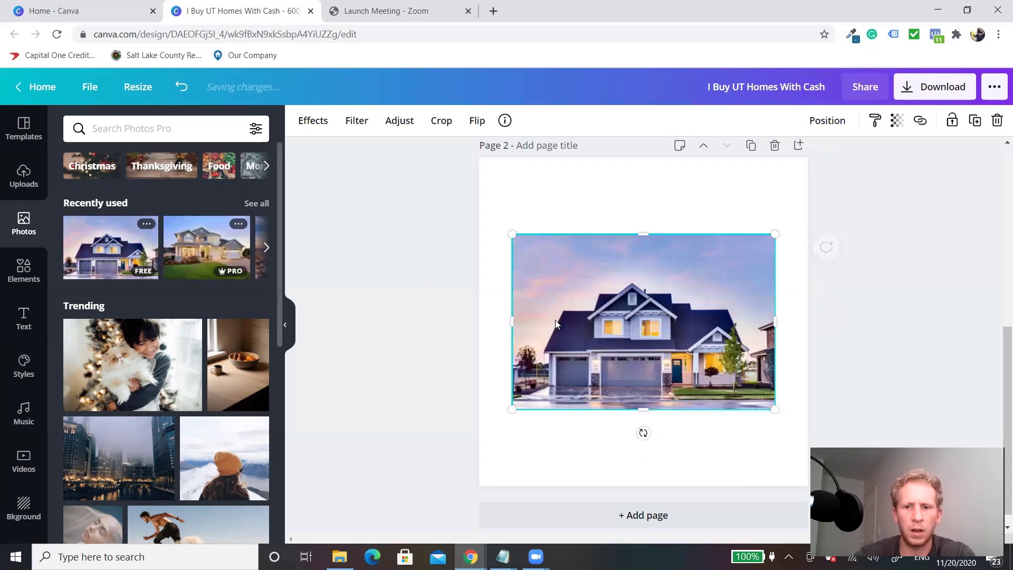
right_click(675, 317)
click(732, 522)
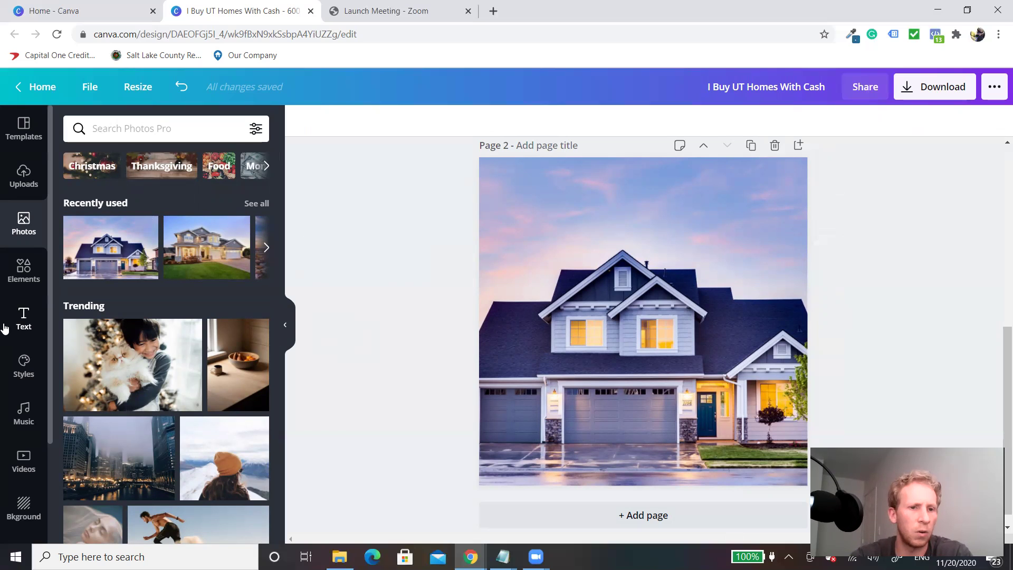
Step: Add a square shape to page 2 and reshape it into a thin full-width band along the page's top edge
click(24, 268)
click(90, 208)
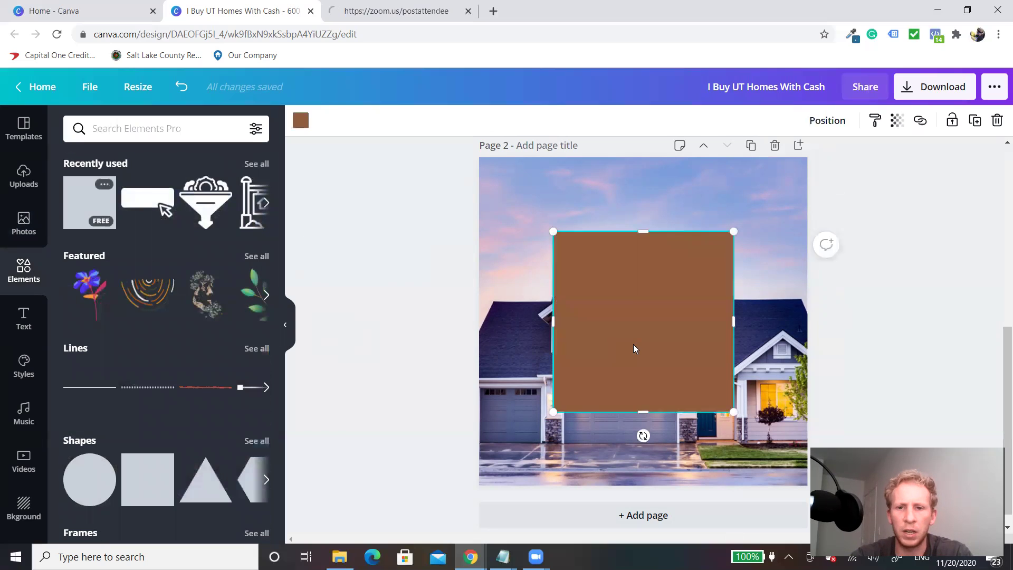
drag(645, 341, 644, 294)
drag(643, 250, 571, 177)
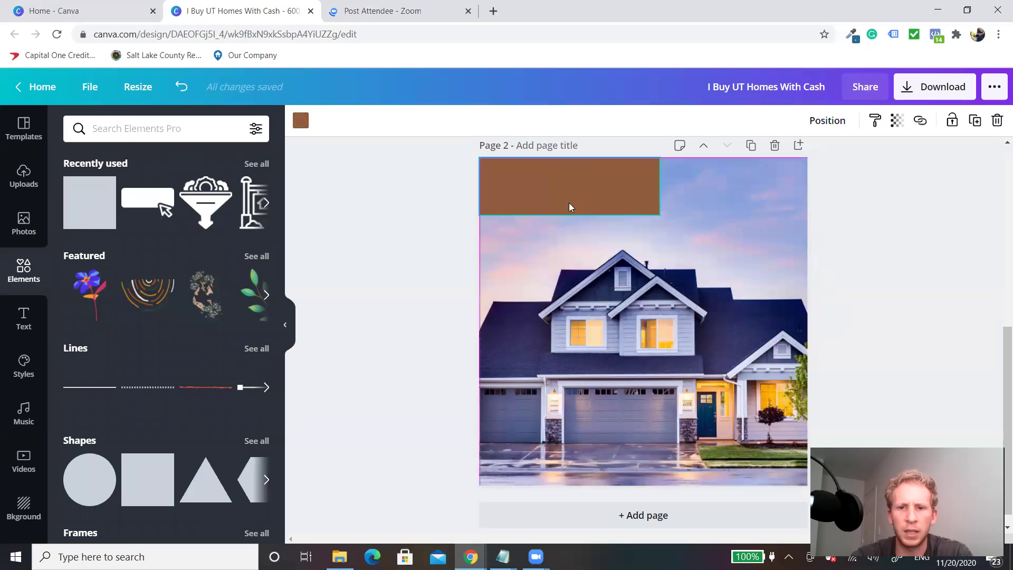
drag(563, 215, 562, 204)
drag(668, 183, 809, 189)
click(934, 213)
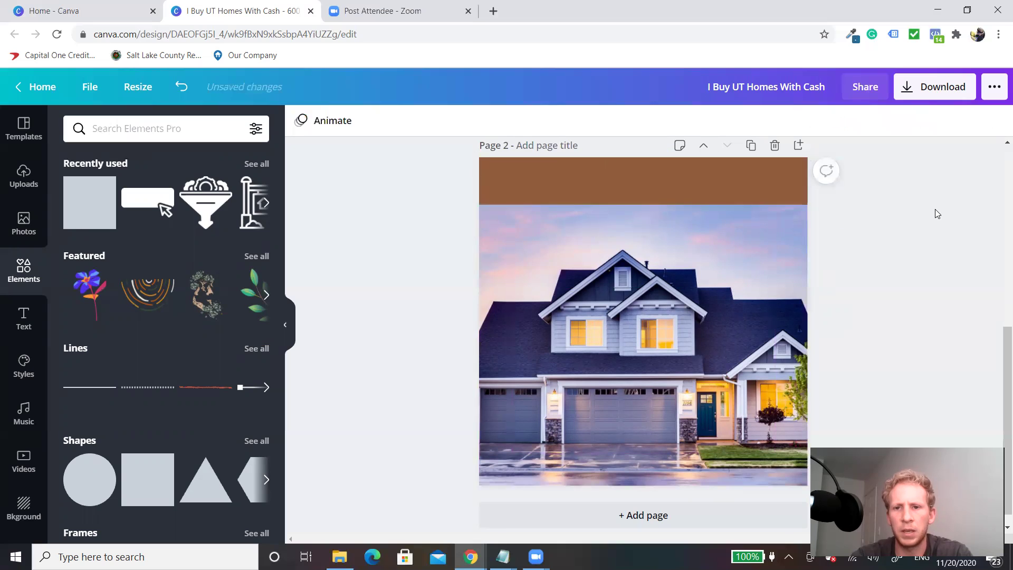
Step: Duplicate the brown band and align the copy along page 2's bottom edge, stretched to the right border
click(697, 183)
key(ctrl+d)
drag(697, 185, 636, 467)
drag(795, 463, 805, 462)
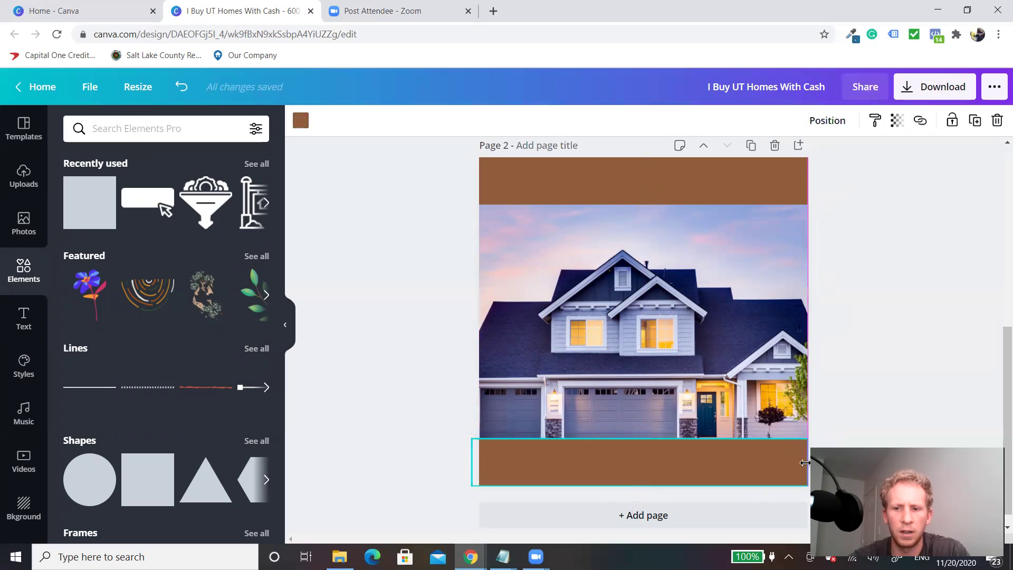
Step: Make both brown bands on page 2 slightly thinner by pulling their inner edges toward the page's outer edges
click(887, 356)
click(703, 463)
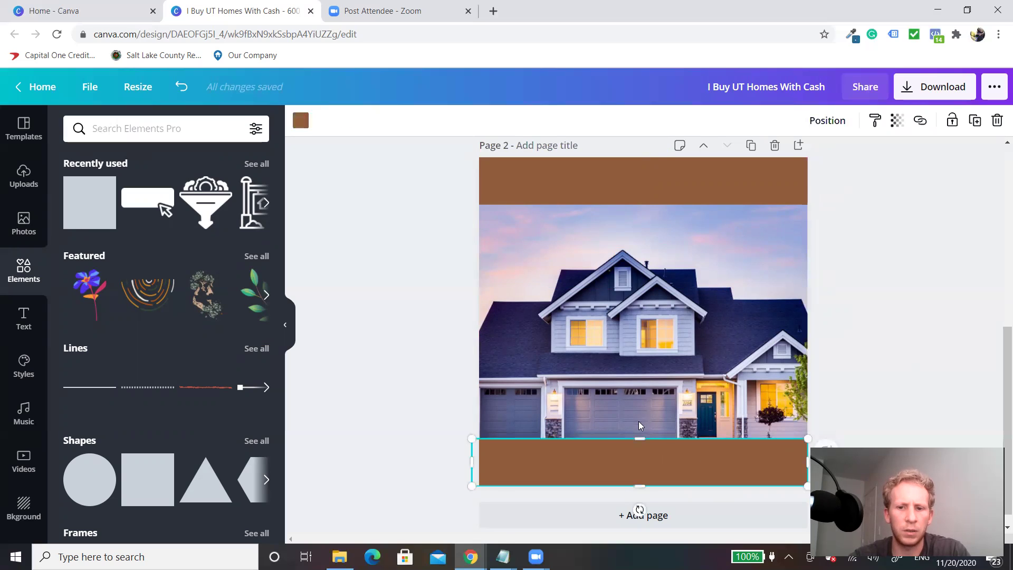
drag(641, 437, 643, 448)
click(657, 200)
drag(651, 204, 652, 196)
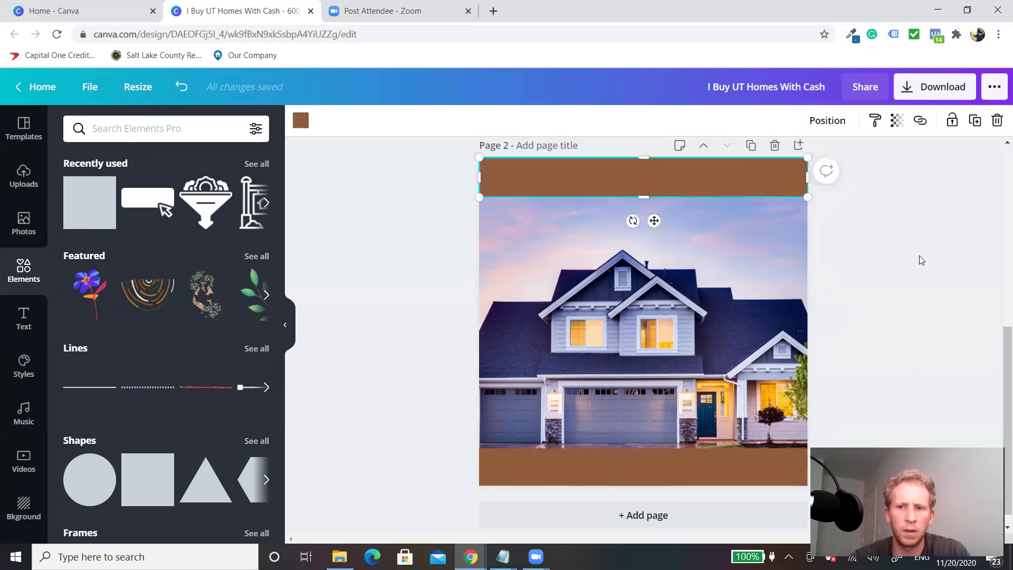
click(921, 256)
Step: Recolor the upper and lower brown bands on page 2 to light turquoise from the default colors
click(597, 178)
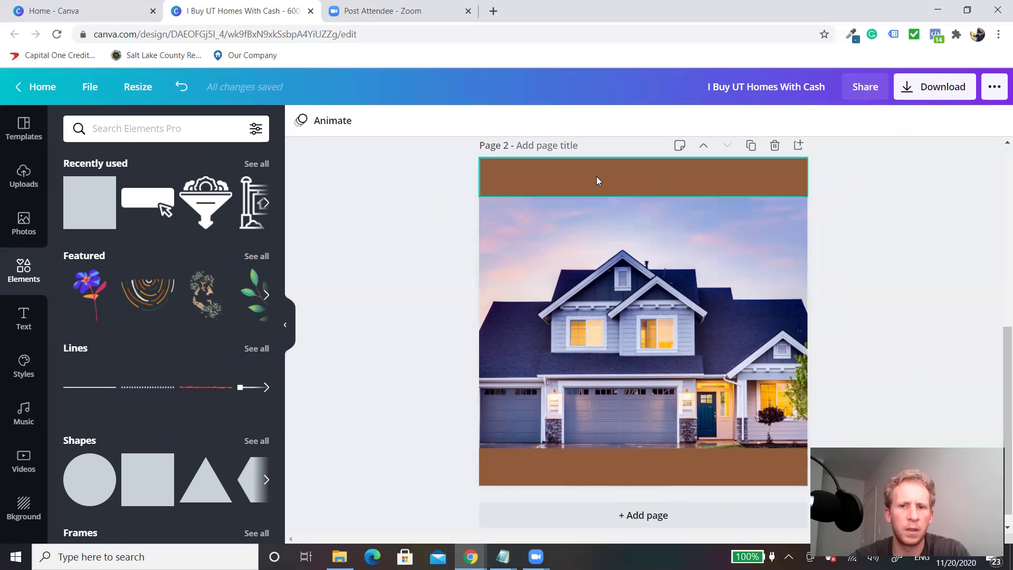
click(300, 121)
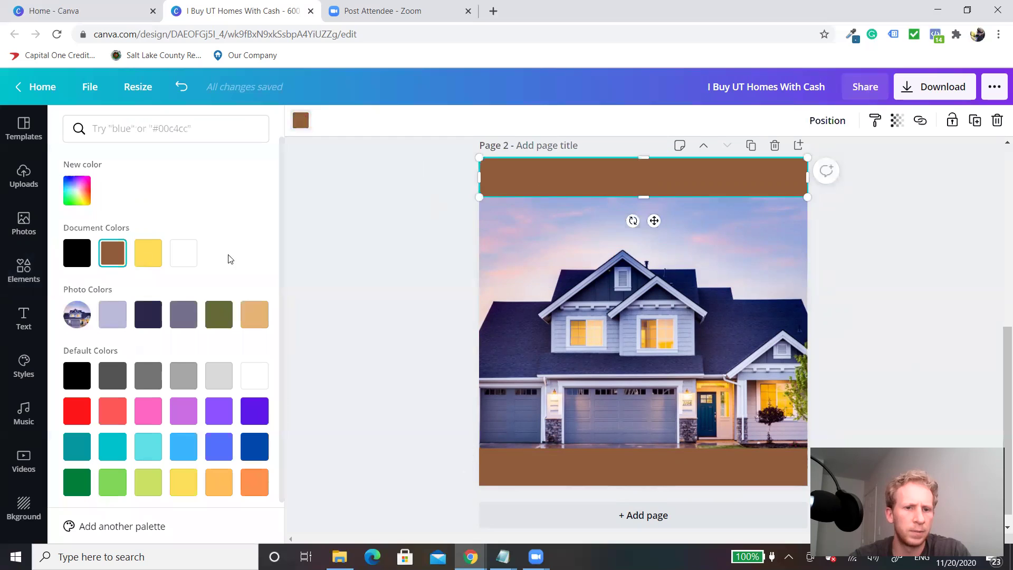
click(219, 454)
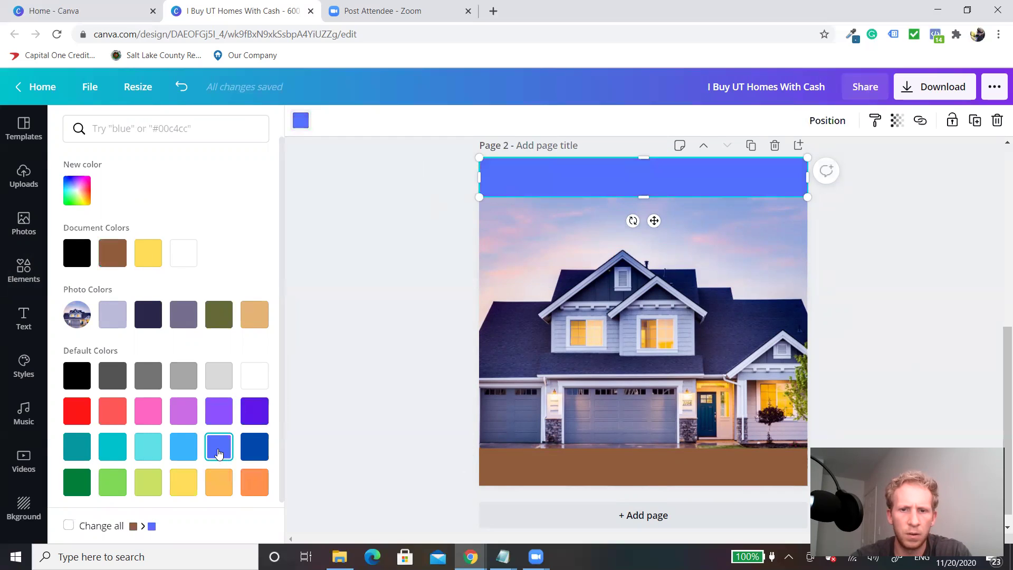
click(182, 454)
click(151, 454)
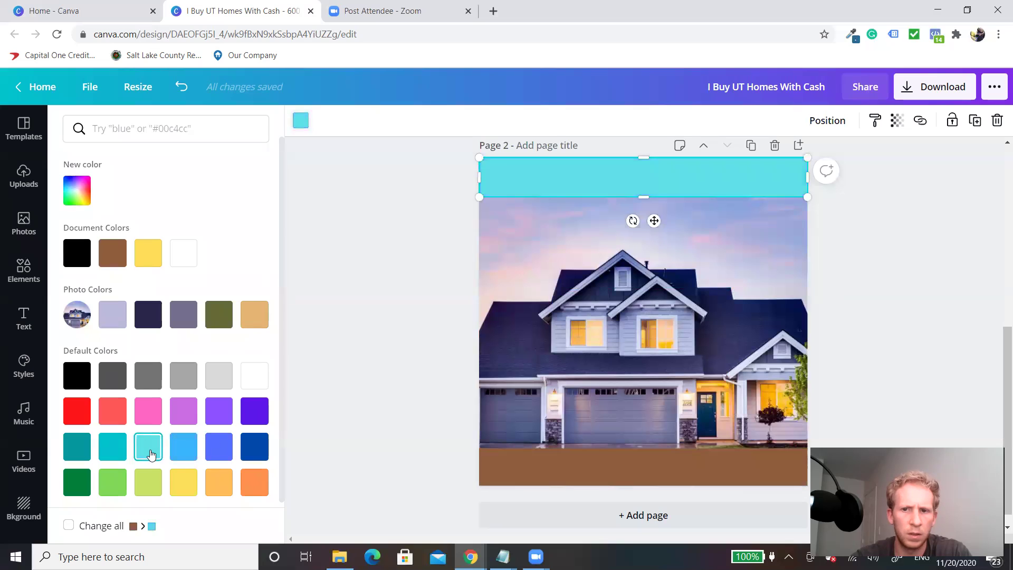
click(538, 459)
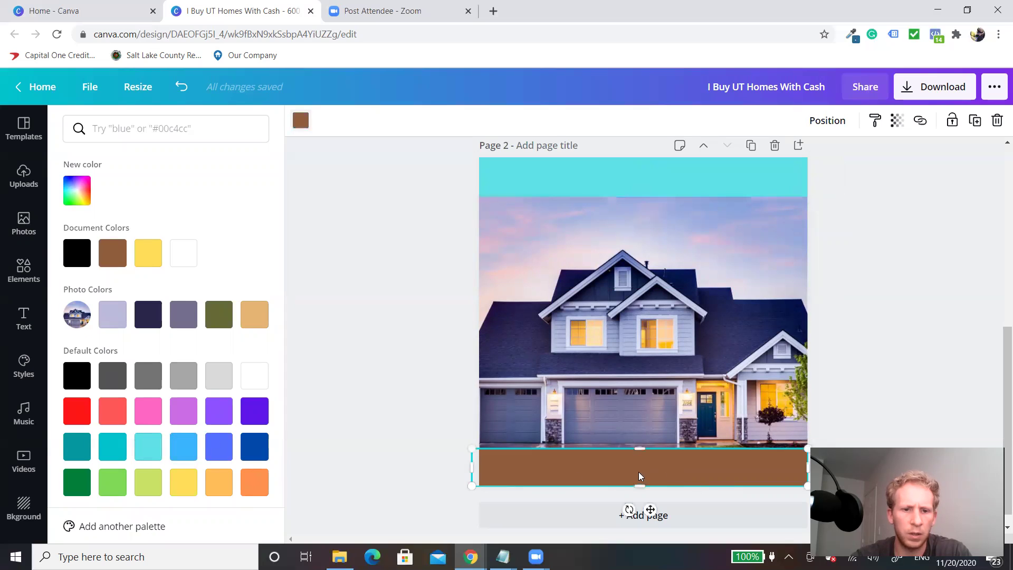
click(148, 449)
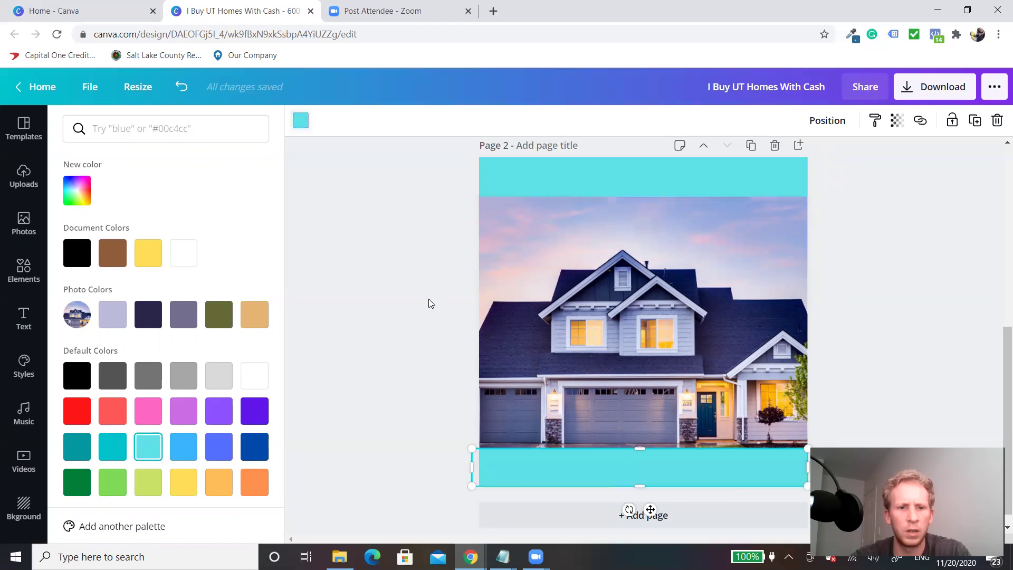
key(Escape)
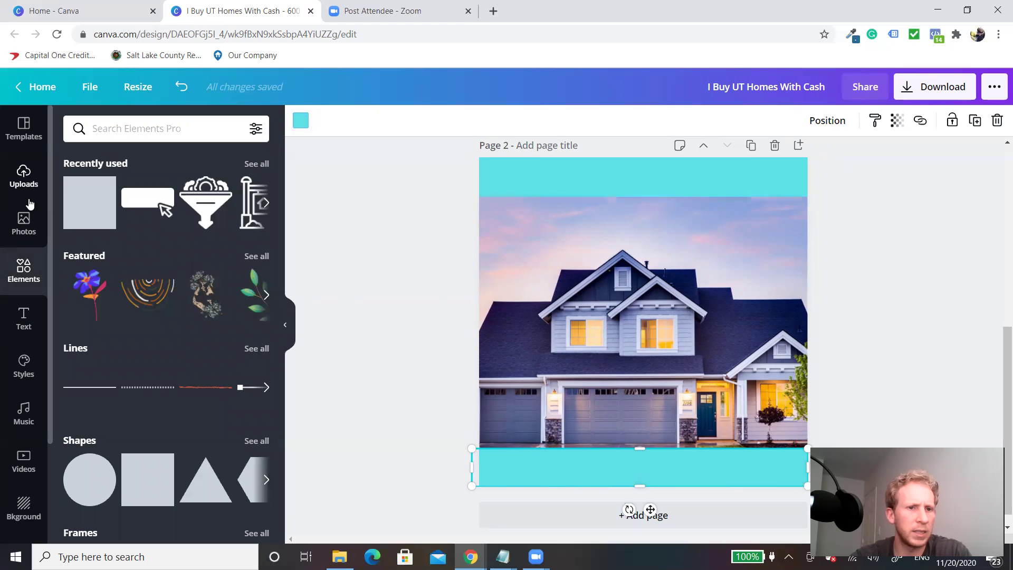
Step: Add a heading to page 2 in the Gagalin font and place it on the upper turquoise band
click(24, 316)
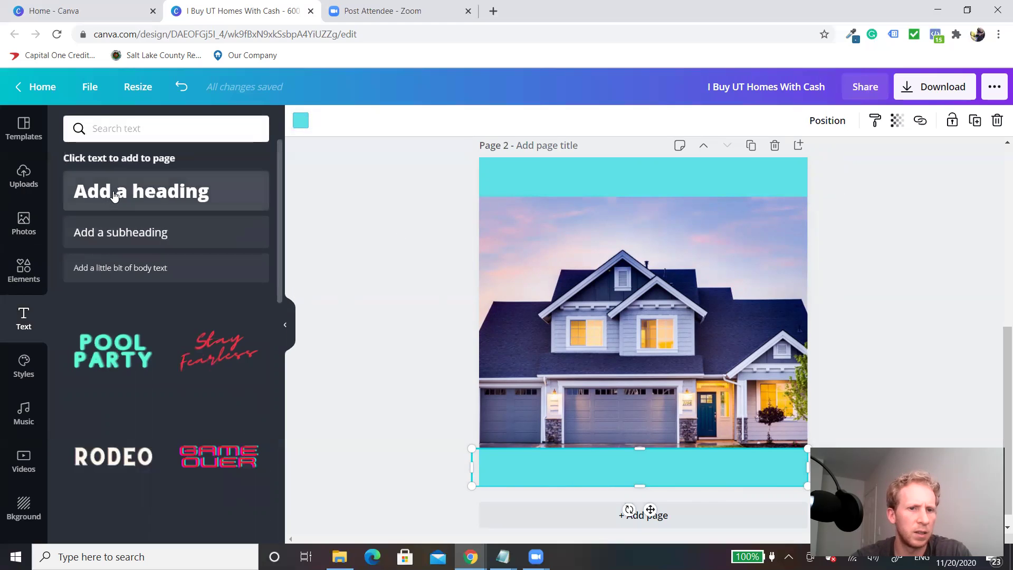
click(115, 196)
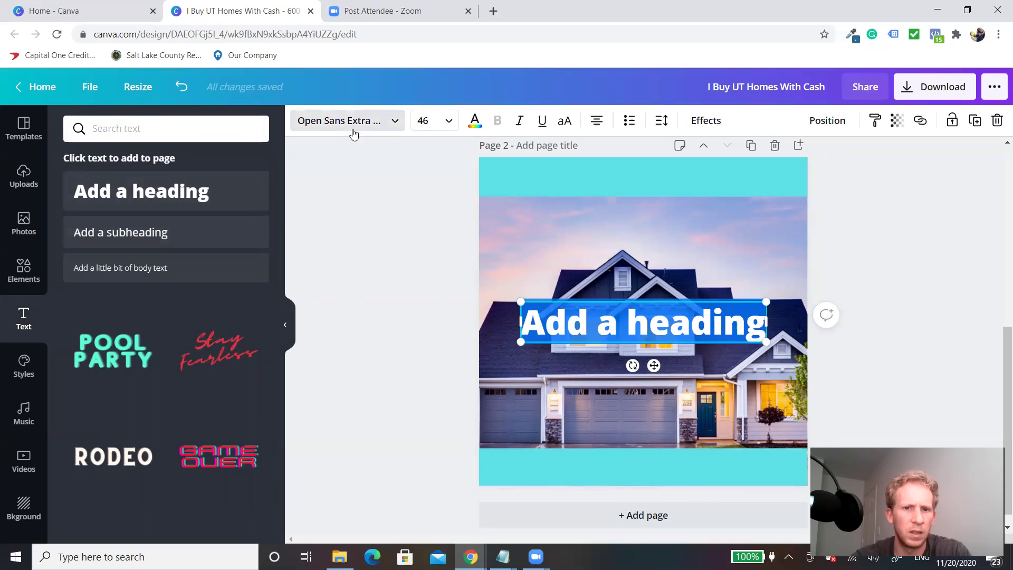
click(346, 121)
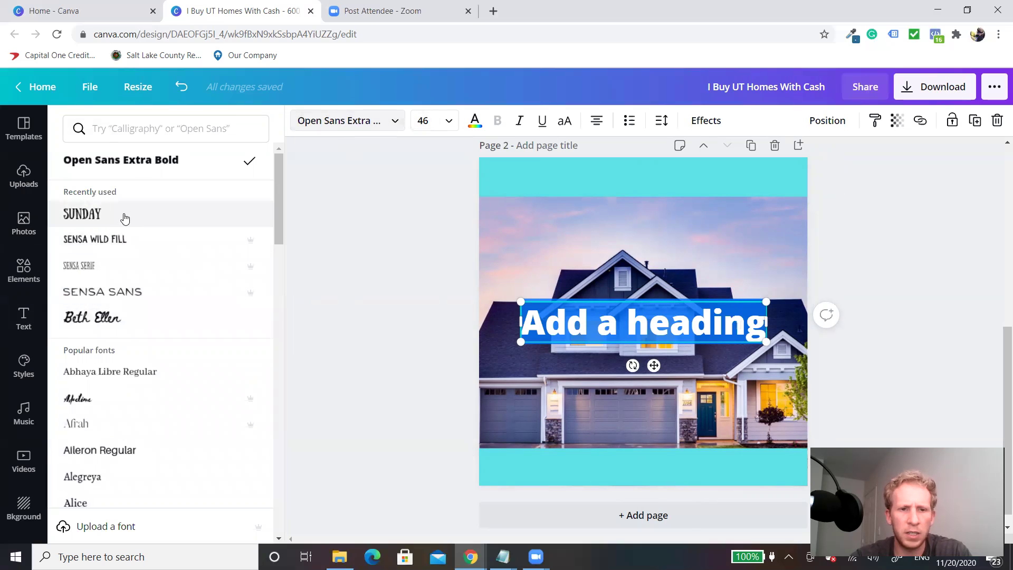
scroll(129, 366, down, 4)
scroll(159, 317, down, 1)
scroll(158, 264, up, 5)
click(148, 126)
text(ga)
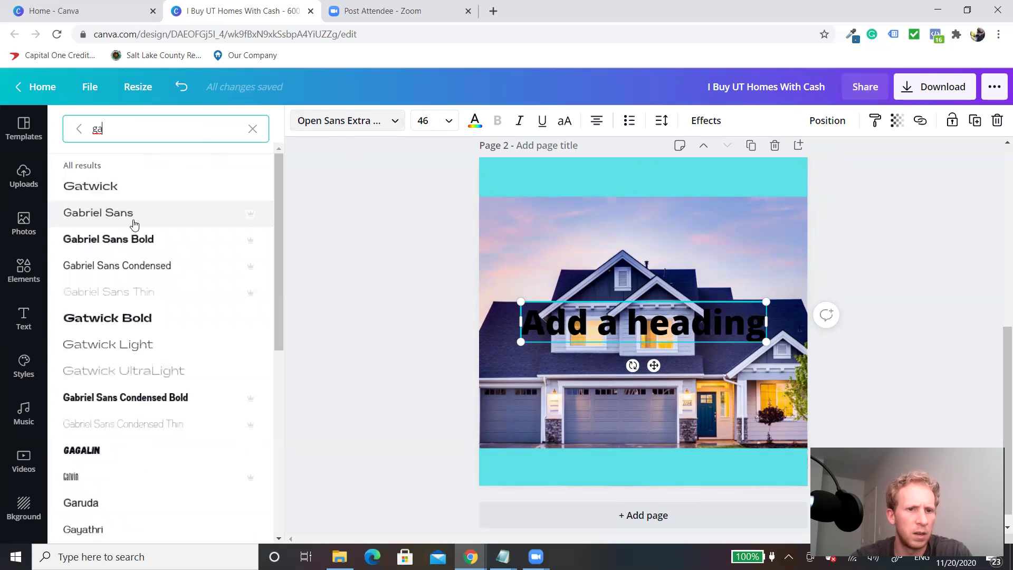
click(110, 451)
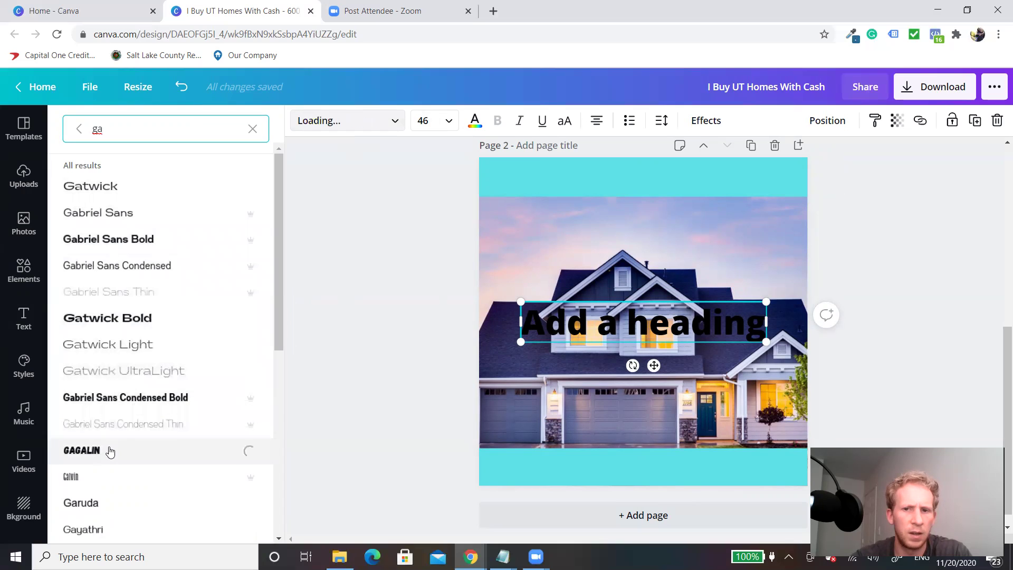
drag(684, 342, 693, 197)
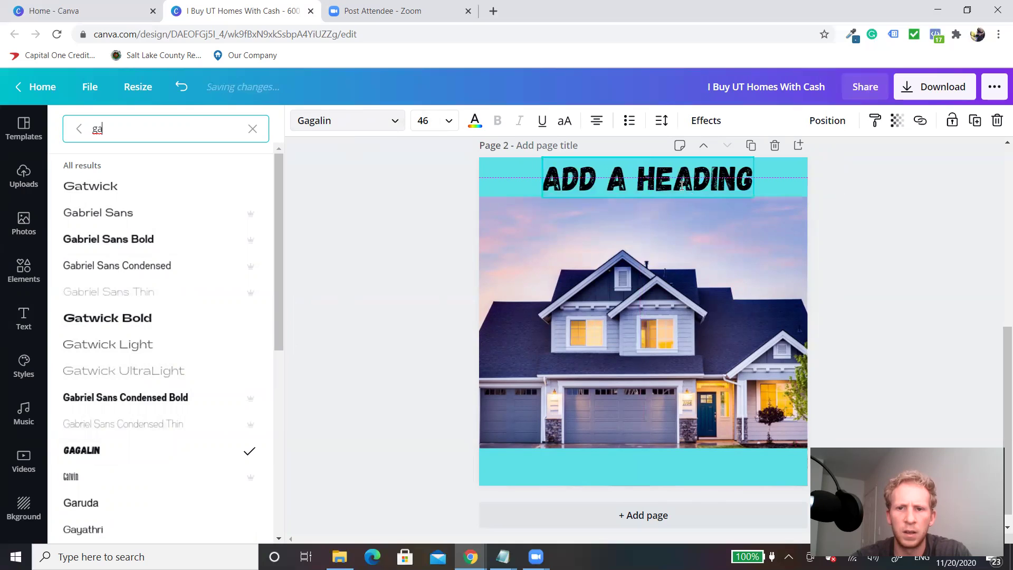
Step: Replace the placeholder heading text with "SELL YOUR HOUSE FOR CASH!"
triple_click(671, 177)
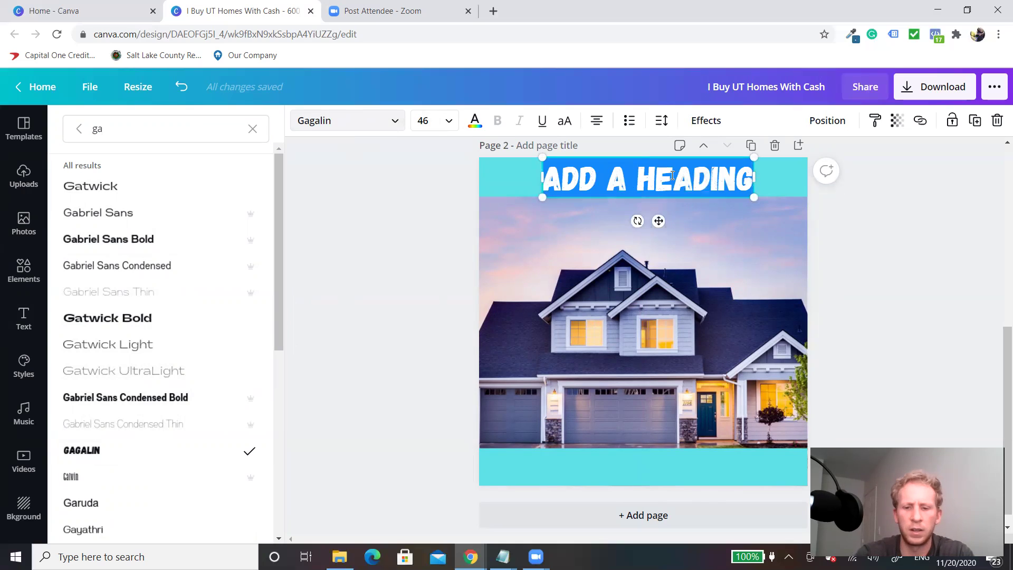
text(SELL Y)
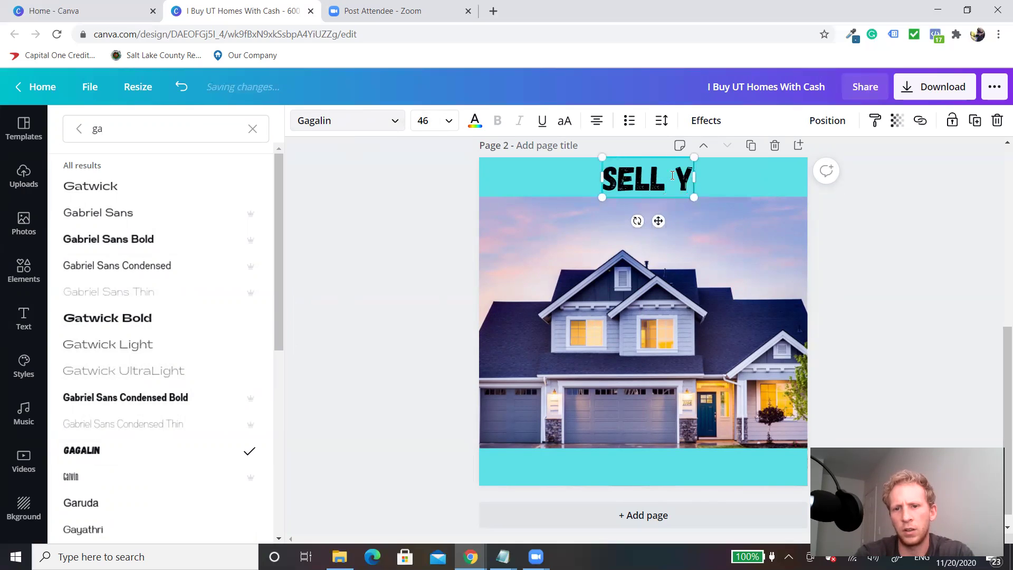
text(OUR HOUSE F)
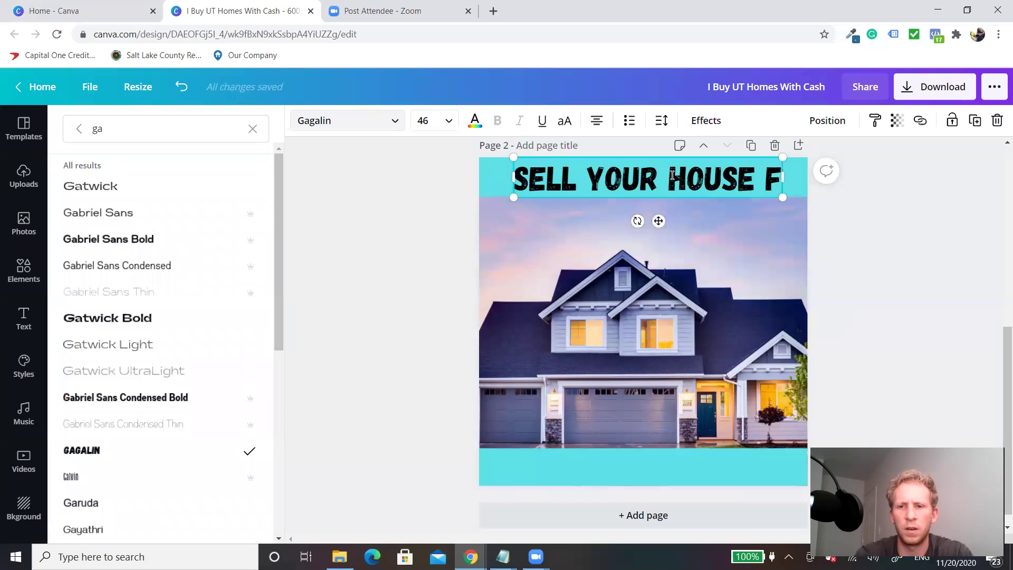
text(AST WITHOUT)
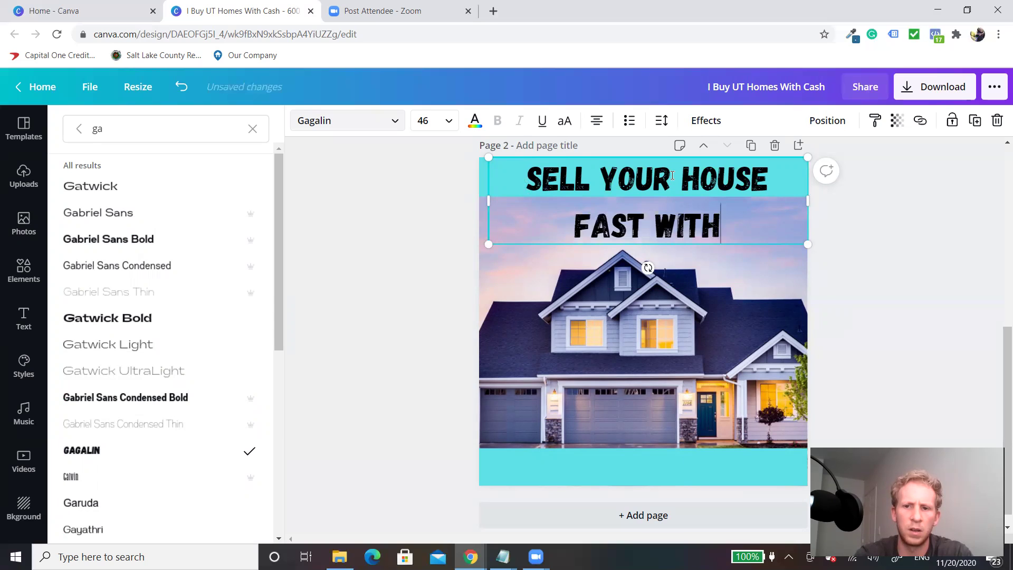
key(BackSpace)
key(BackSpace)
key(BackSpace)
key(BackSpace)
key(BackSpace)
key(BackSpace)
key(BackSpace)
key(BackSpace)
key(BackSpace)
key(BackSpace)
key(BackSpace)
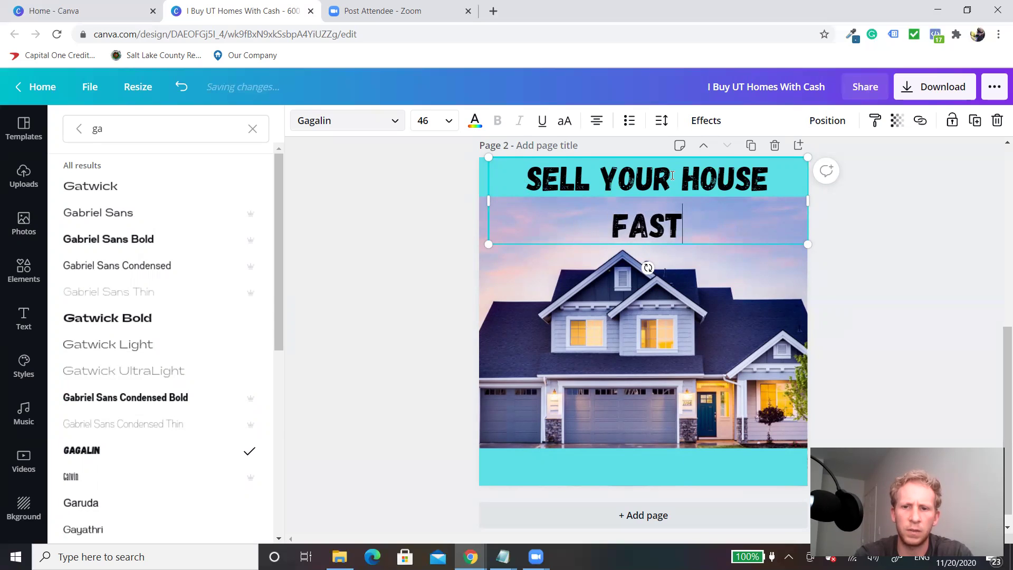
text(OR CASH)
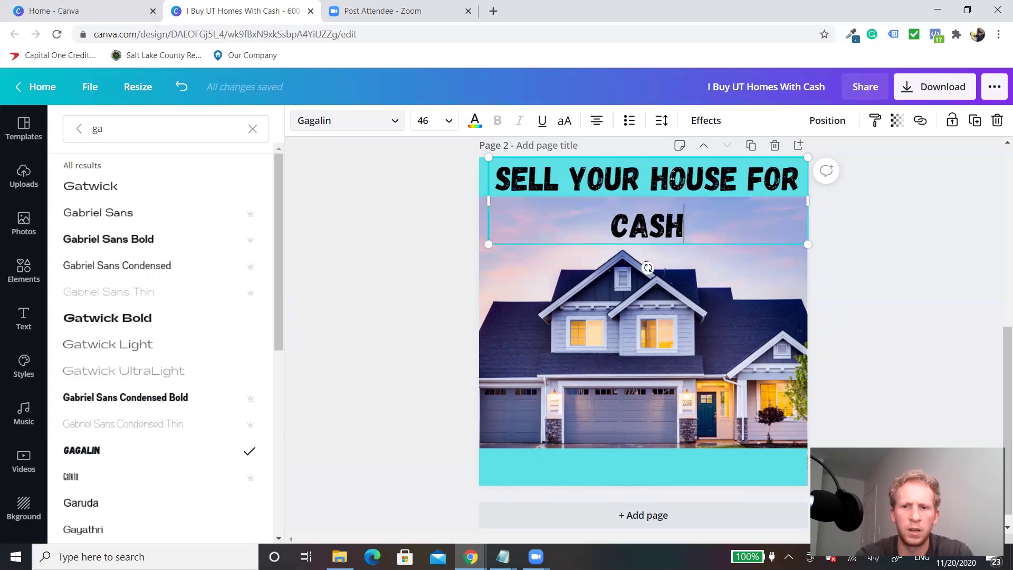
text(!)
Step: Set the font size of the whole "SELL YOUR HOUSE FOR CASH!" heading to 30
key(ctrl+a)
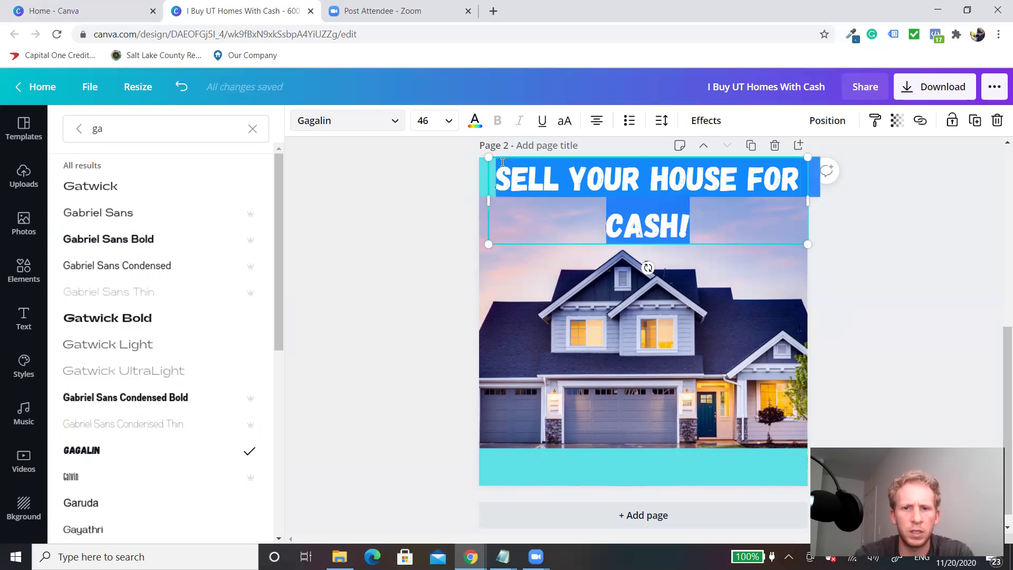
click(431, 120)
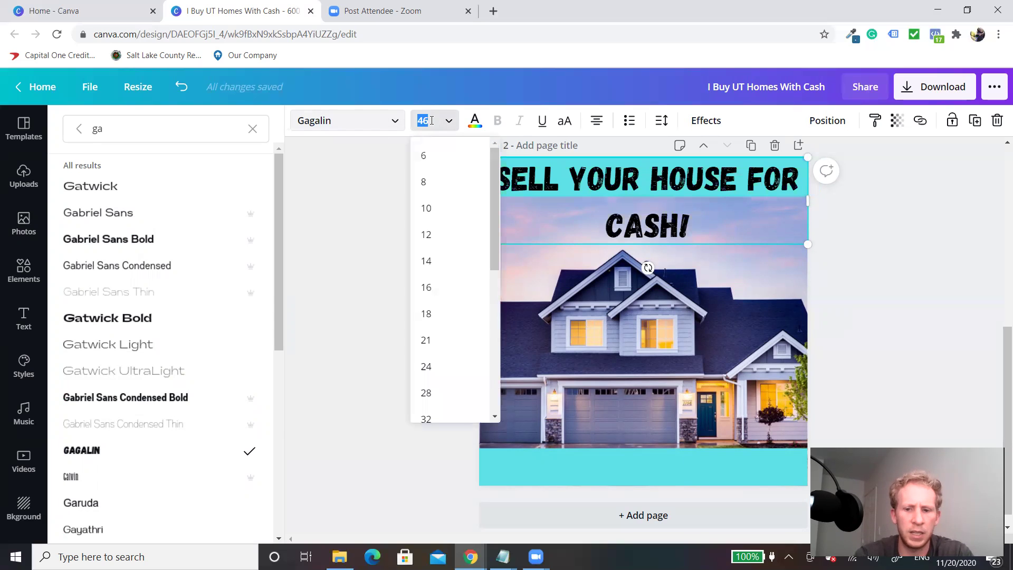
text(30)
key(Return)
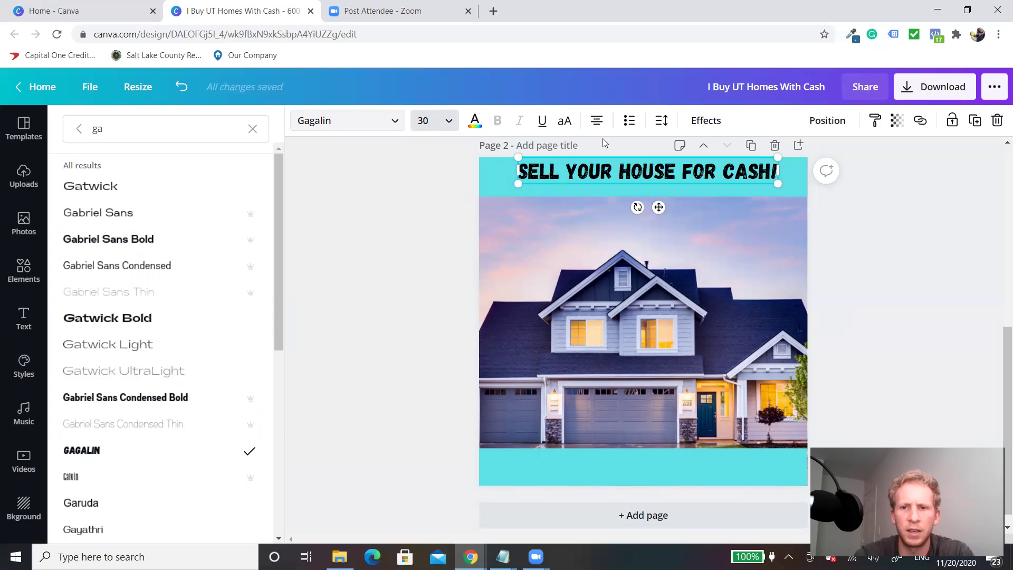
Step: Center the "SELL YOUR HOUSE FOR CASH!" heading within the upper turquoise band
drag(658, 207, 654, 174)
double_click(655, 171)
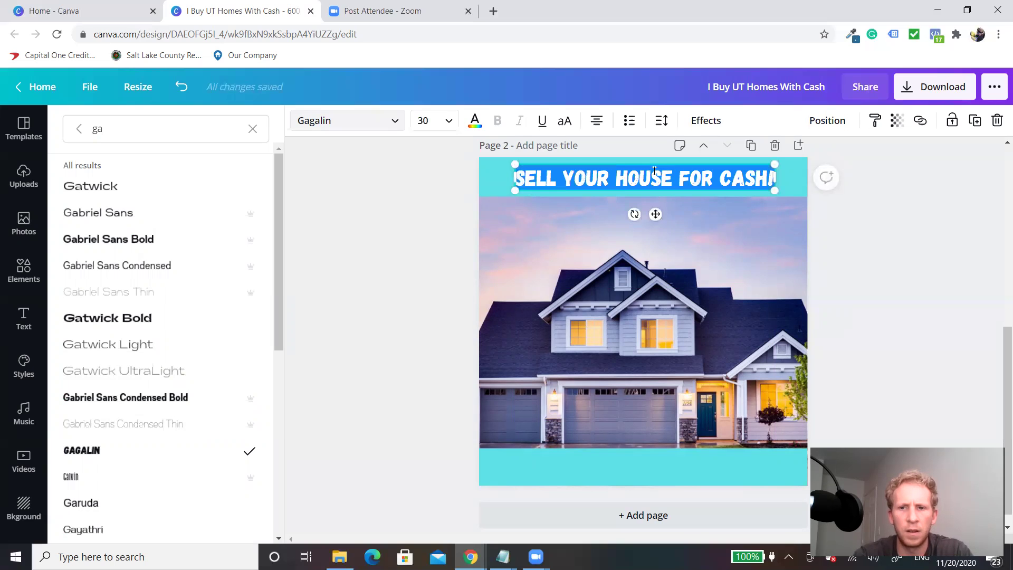
key(Escape)
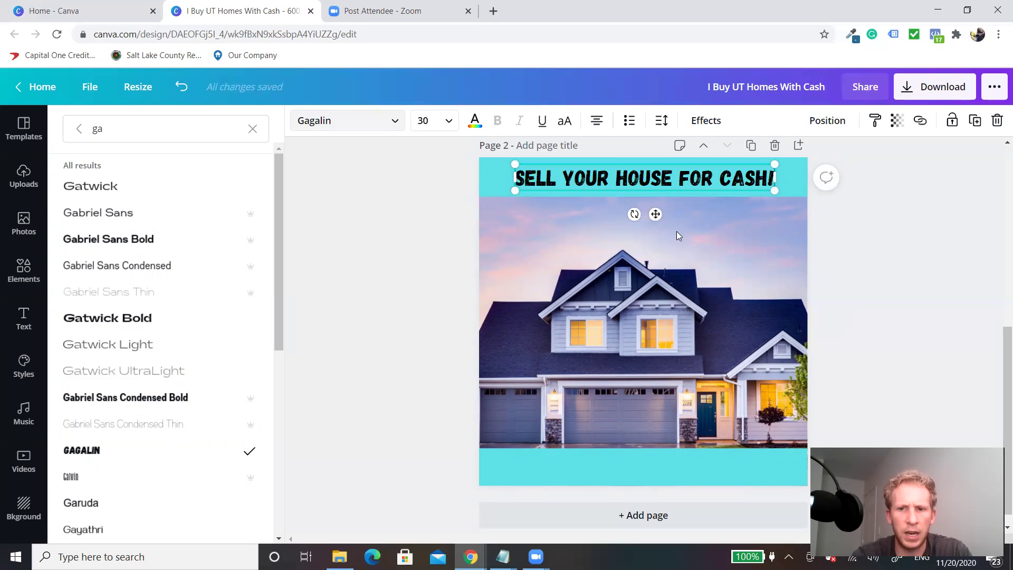
drag(657, 216, 653, 203)
click(686, 183)
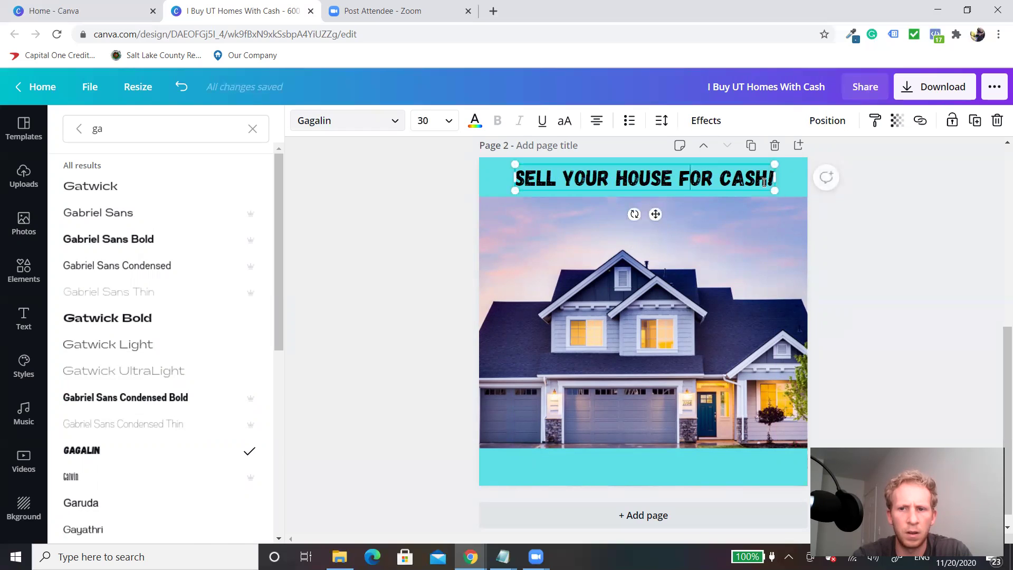
key(Escape)
click(419, 187)
mouse_move(492, 183)
mouse_down()
mouse_move(528, 182)
mouse_move(510, 180)
mouse_up()
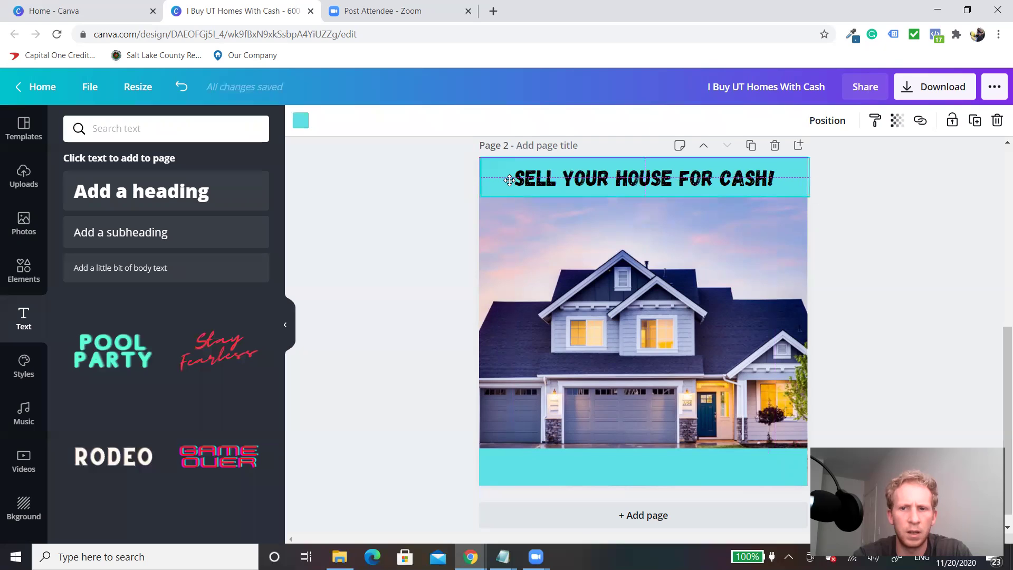
Step: Duplicate the heading onto the lower turquoise band and change the copy's text to "WE PAY FOR ALL FEES & REPAIRS!"
click(562, 181)
key(ctrl+d)
drag(624, 195, 620, 472)
double_click(619, 471)
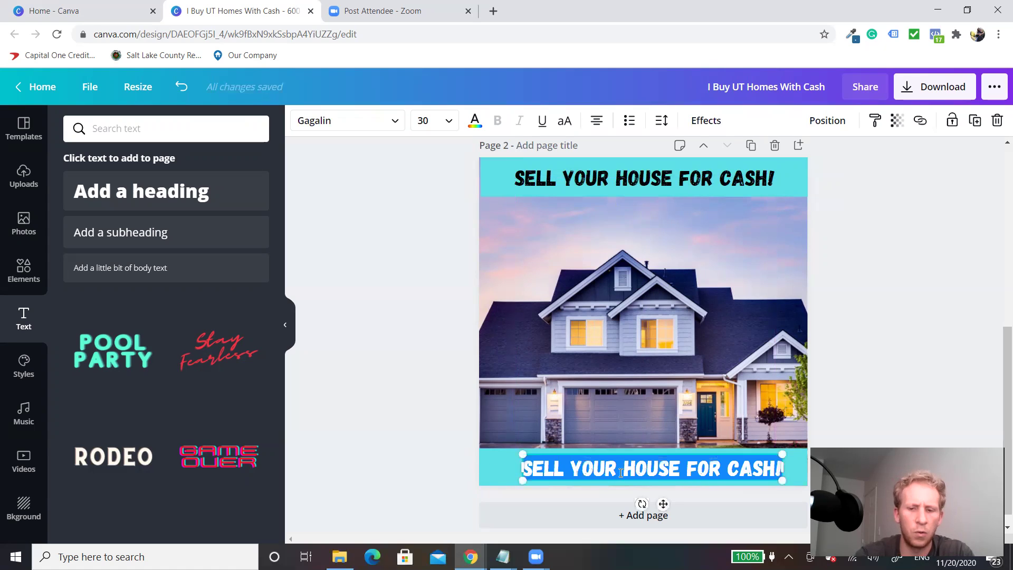
text(WE PAY)
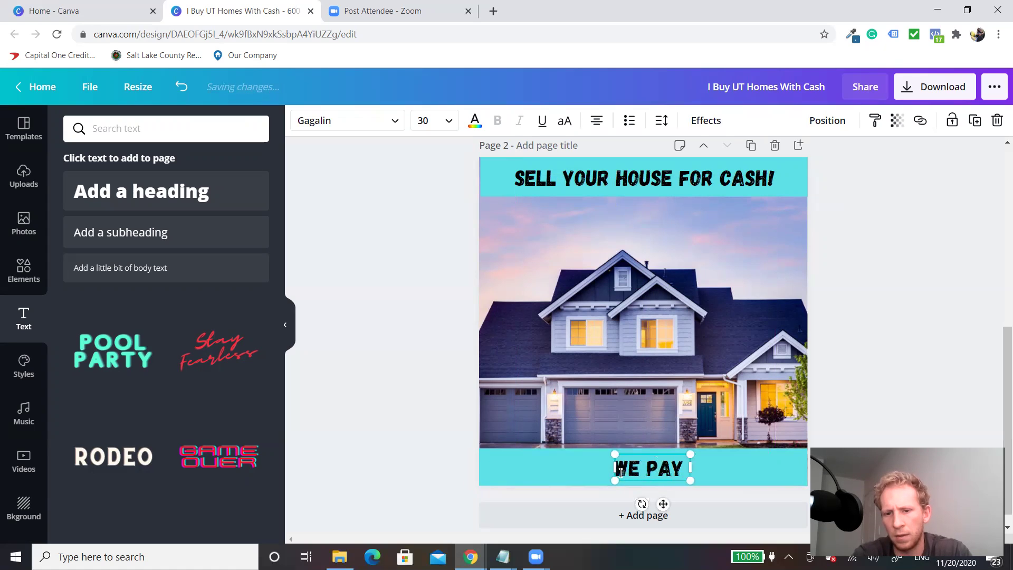
text( FOR ALL FEES )
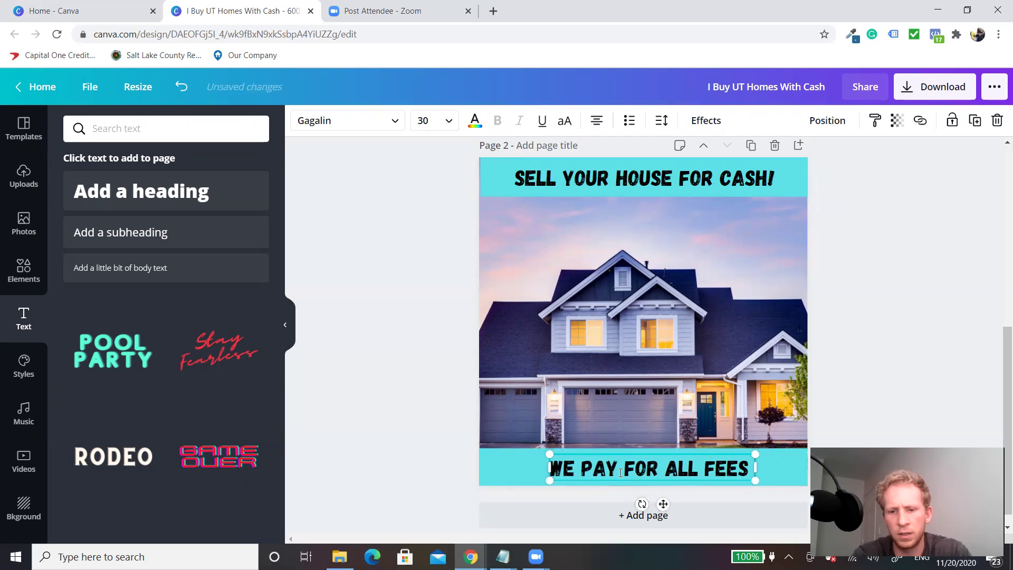
text(& REPAI)
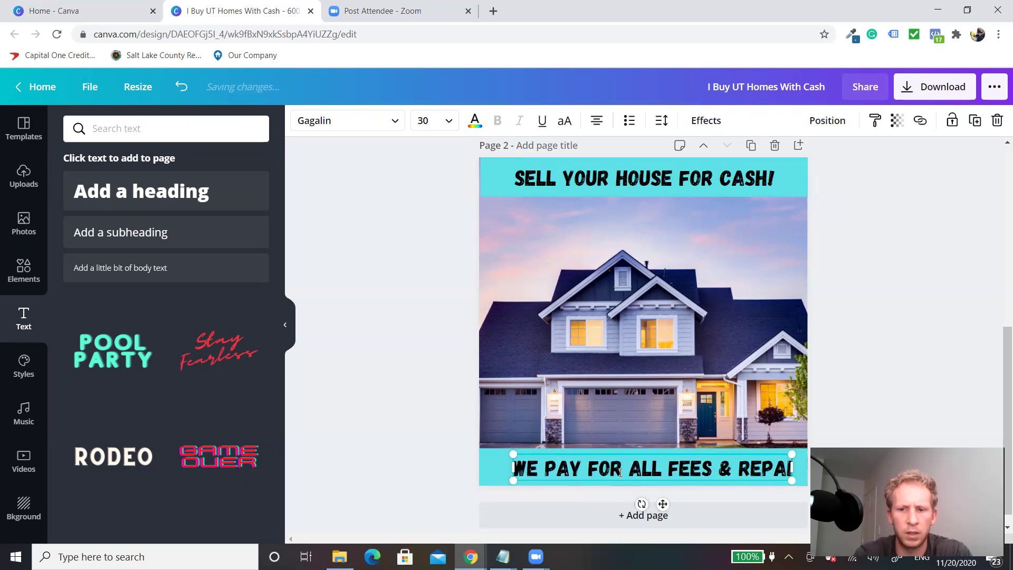
text(RS!)
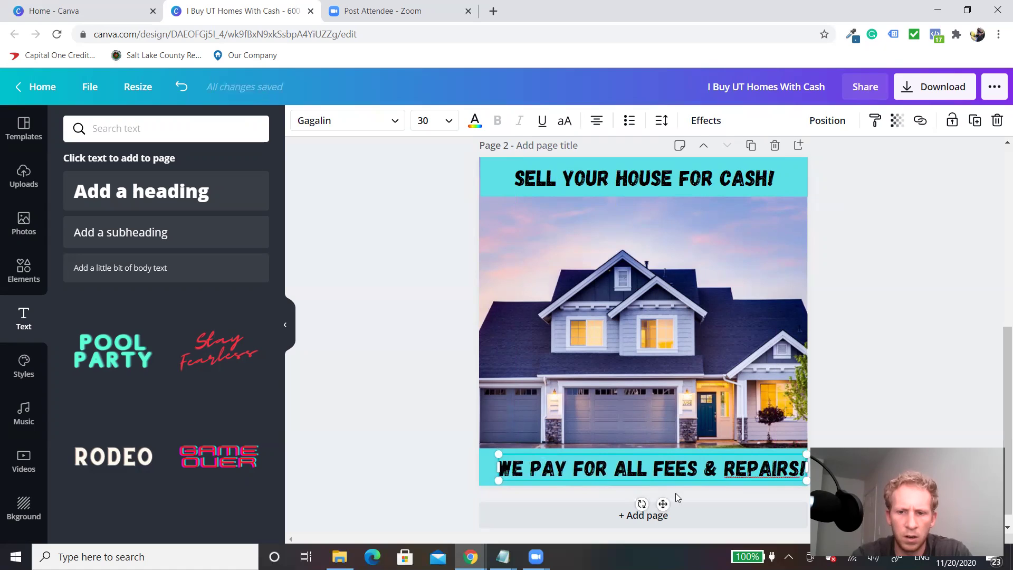
Step: Center the fees-and-repairs text on the lower band and nudge the upper band back into line with the page edges
click(661, 502)
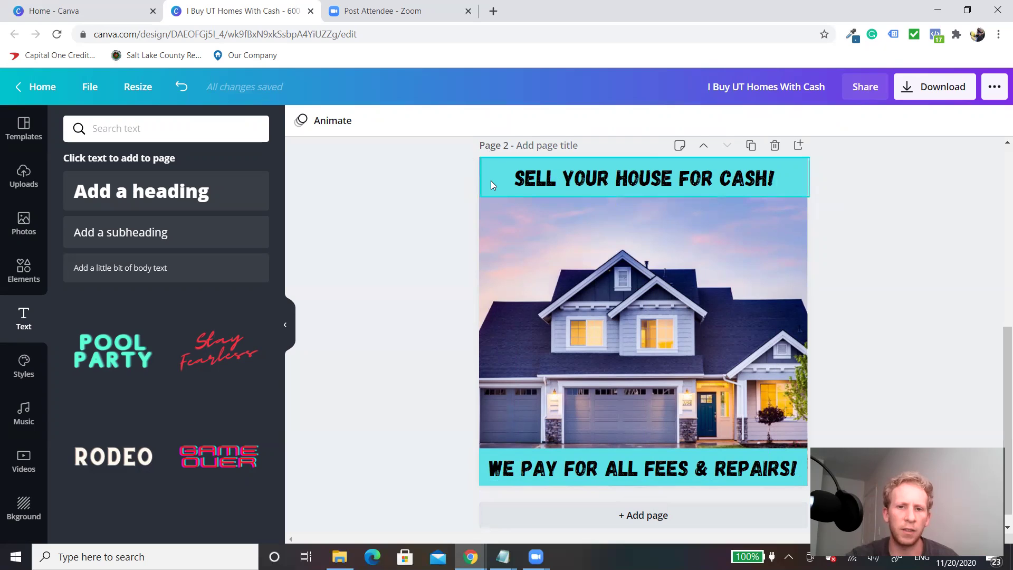
drag(490, 180, 488, 180)
click(958, 318)
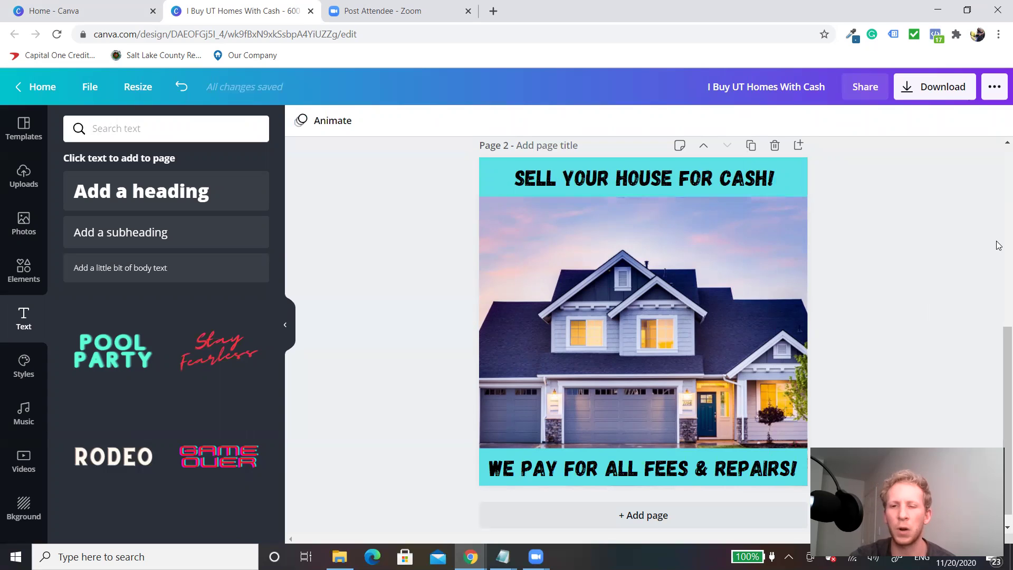
Step: Add a new blank page after page 2 and fill it with a two-by-two photo grid of equal cells
scroll(998, 246, down, 1)
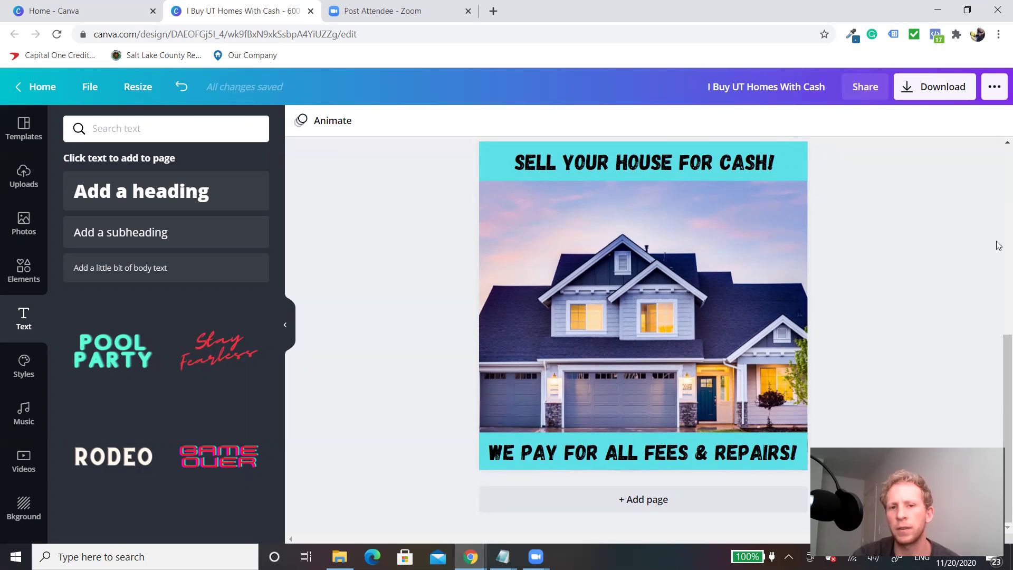
click(666, 499)
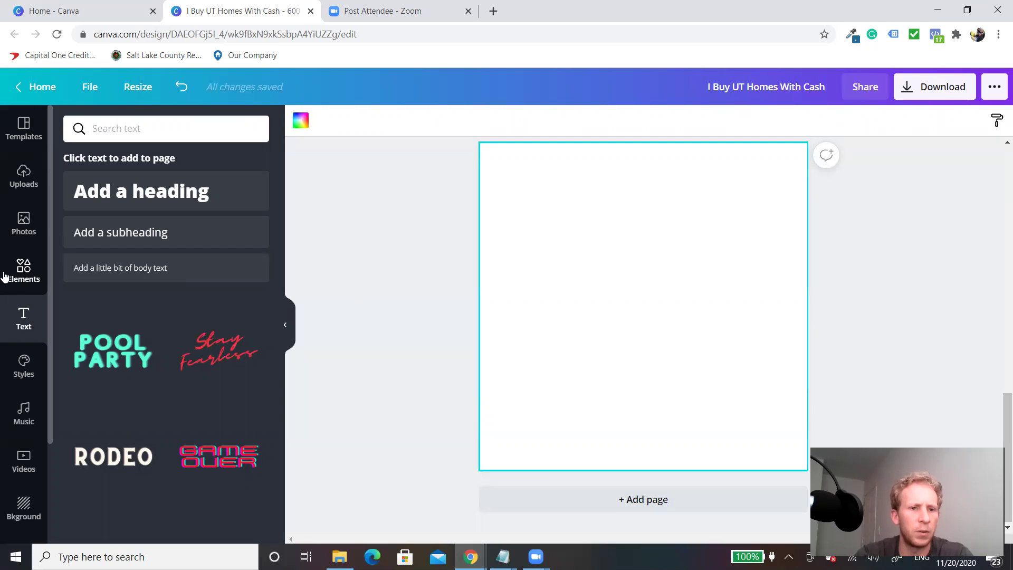
click(24, 270)
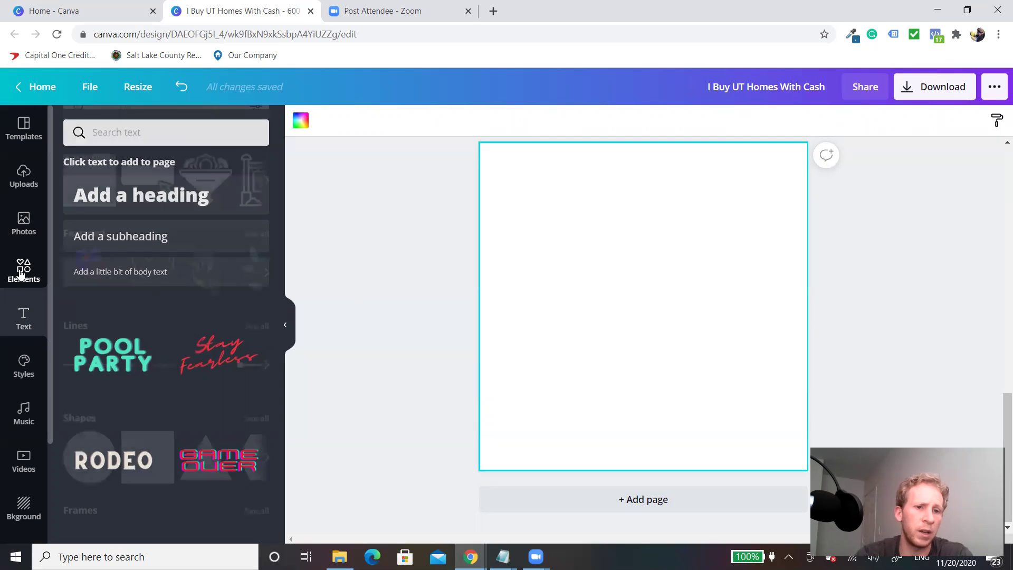
click(139, 133)
text(grid)
key(Return)
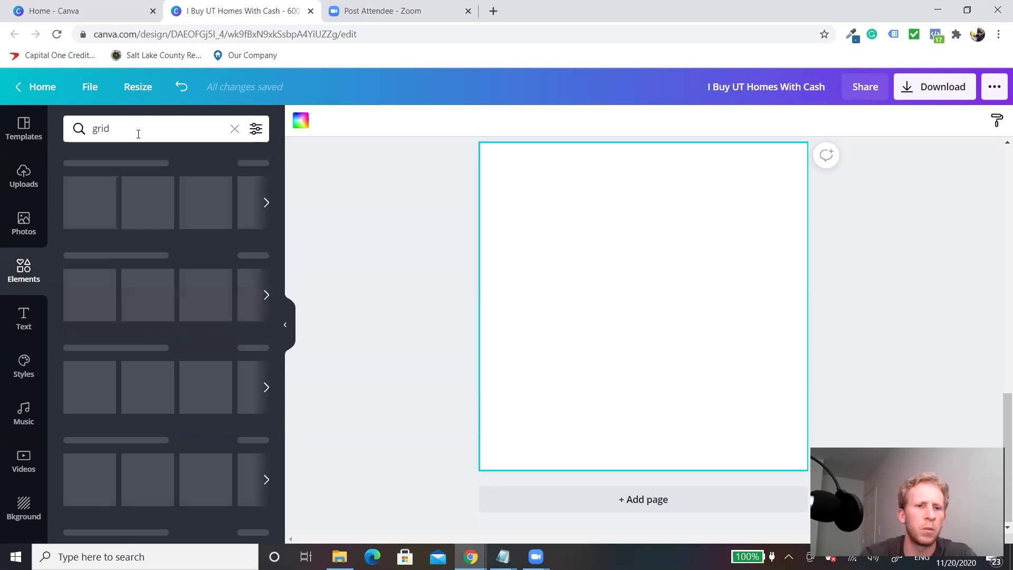
scroll(185, 356, down, 10)
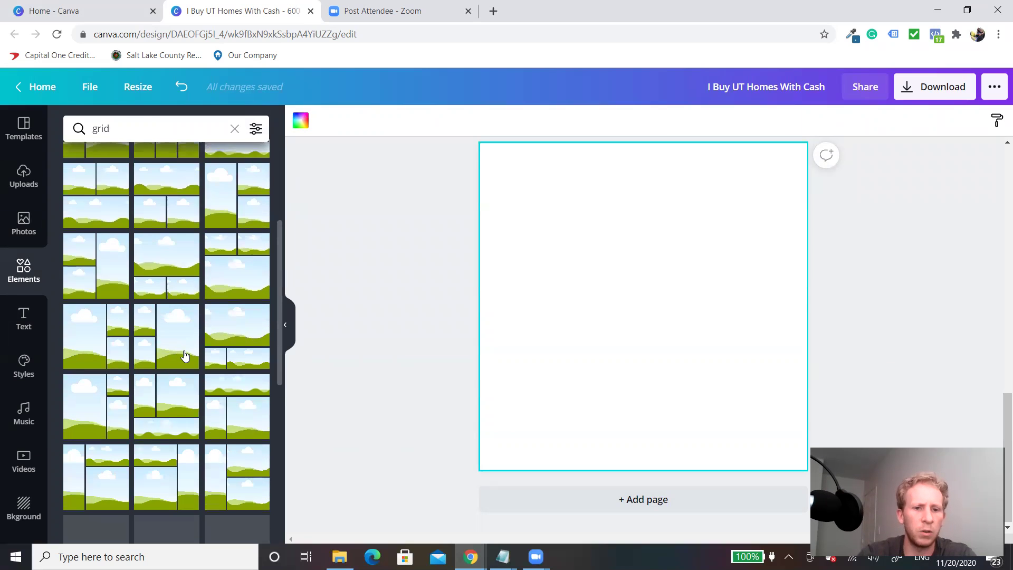
scroll(185, 356, down, 4)
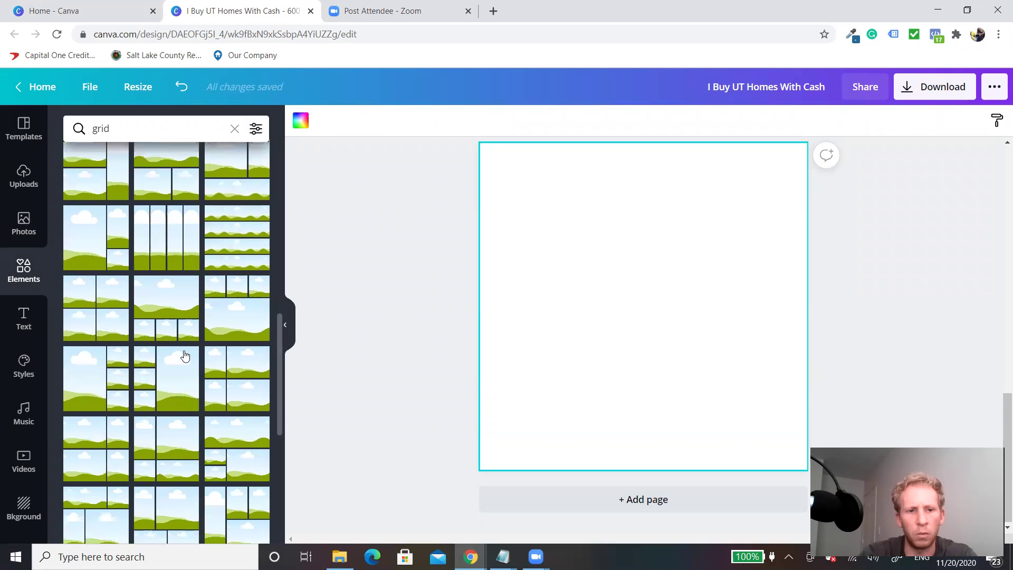
click(110, 236)
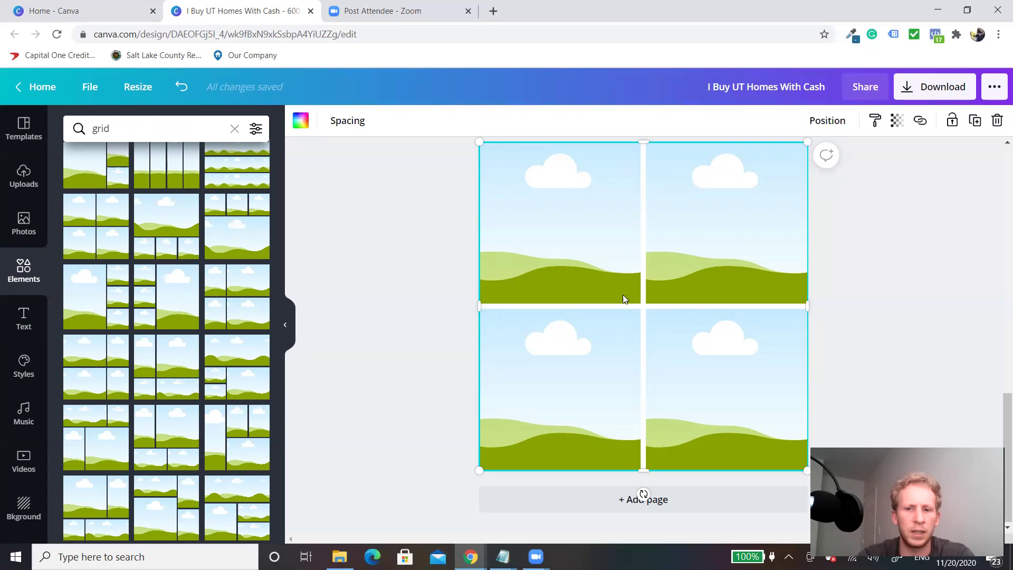
Step: Fill the grid's left cells from the recently used photos, with the blue dusk house above and the lawn-fronted house below
click(23, 222)
drag(105, 246, 498, 233)
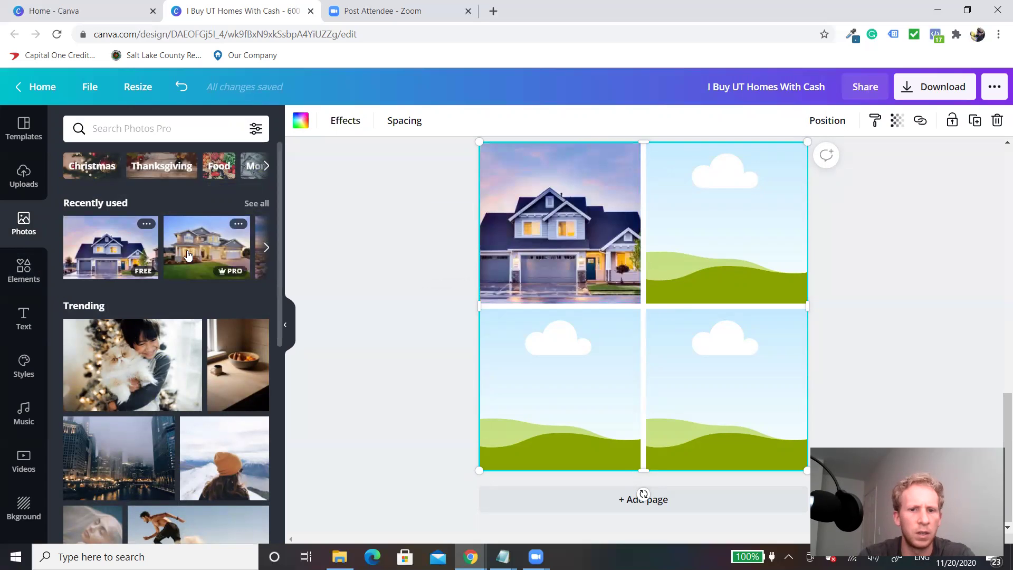
drag(187, 256, 514, 372)
click(266, 247)
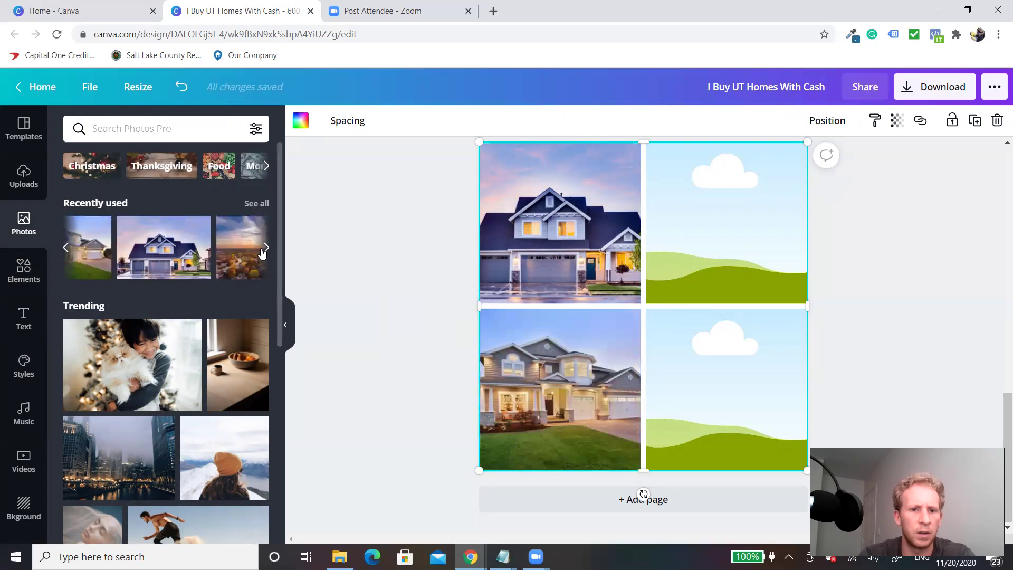
drag(212, 257, 896, 314)
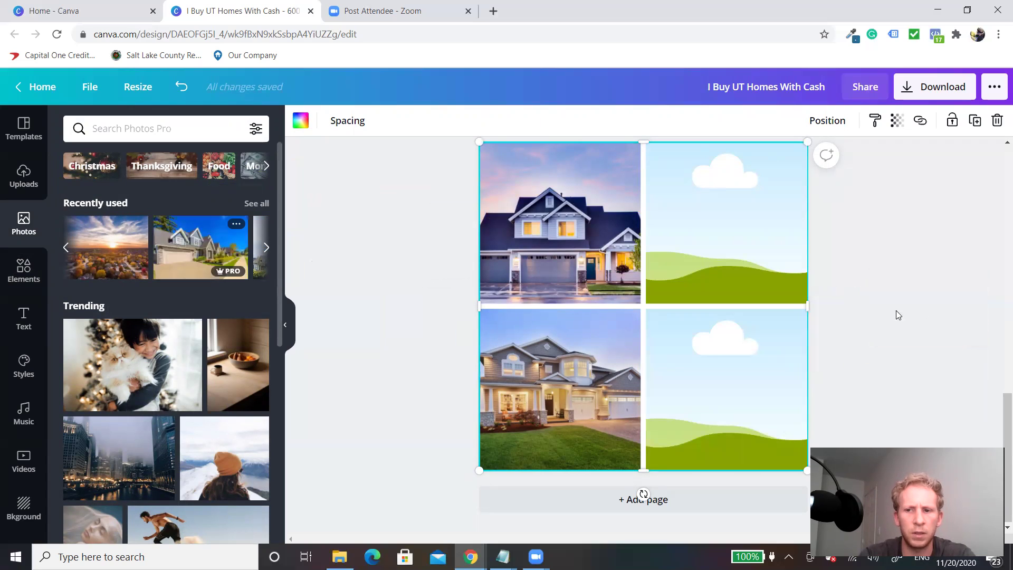
Step: Search the photos for "house" and place the low cream house with pine trees in the grid's lower-right cell
click(139, 134)
text(house)
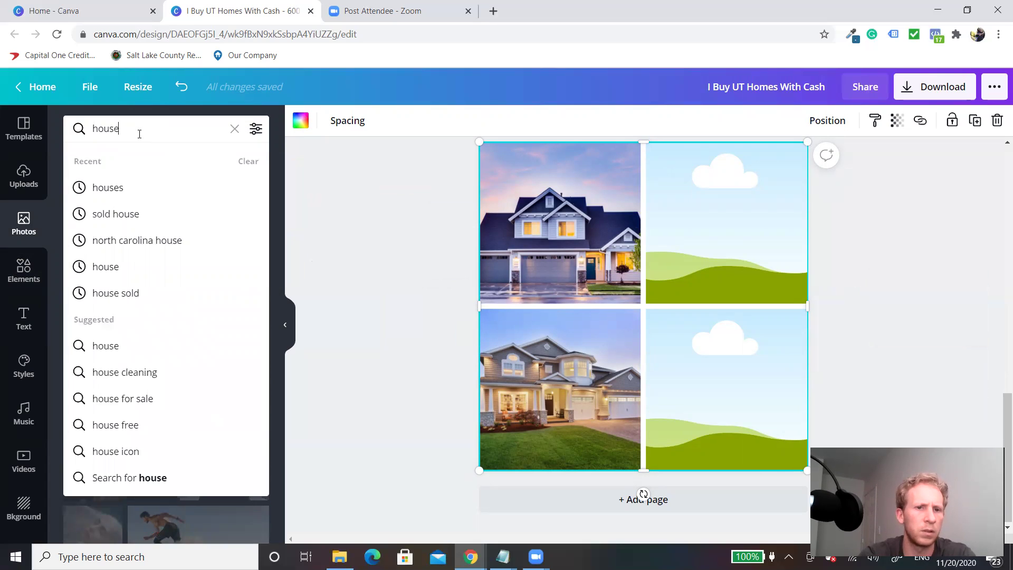
key(Return)
scroll(178, 402, down, 3)
drag(117, 282, 717, 453)
click(871, 368)
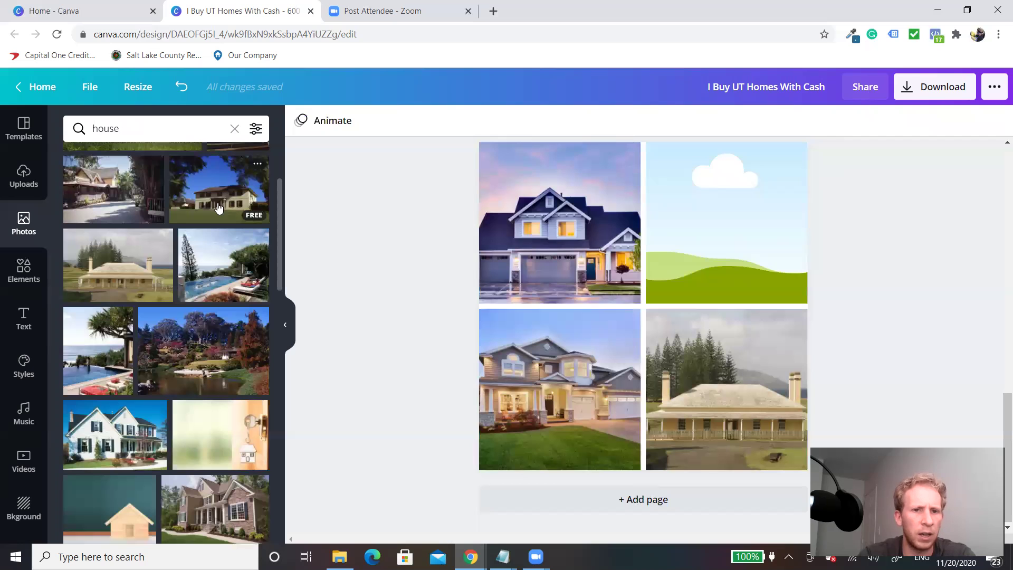
Step: Try the blue-sky house photo in the grid's upper-right cell, and replace it with the stone-fronted house photo
drag(211, 196, 713, 190)
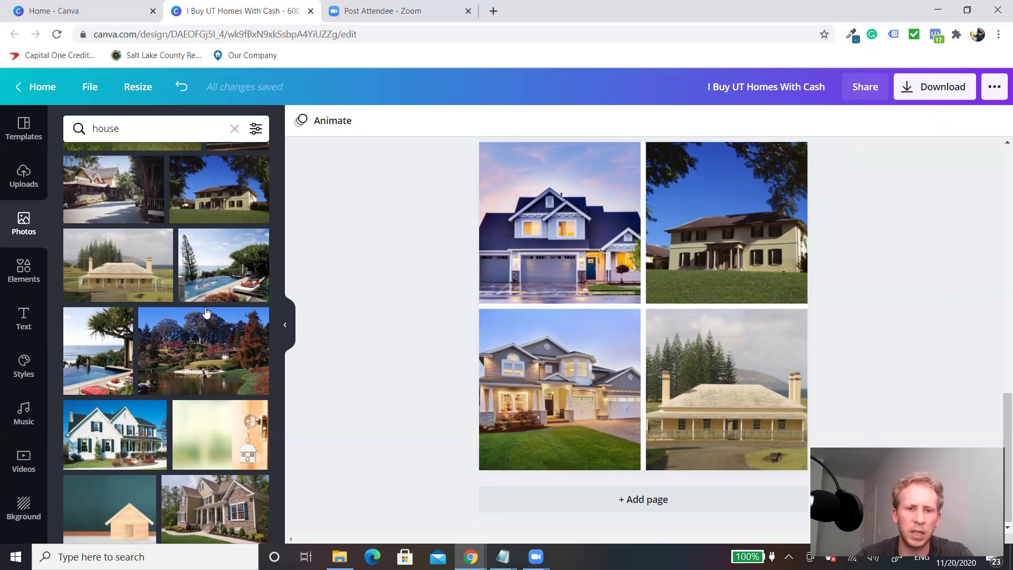
scroll(119, 325, down, 4)
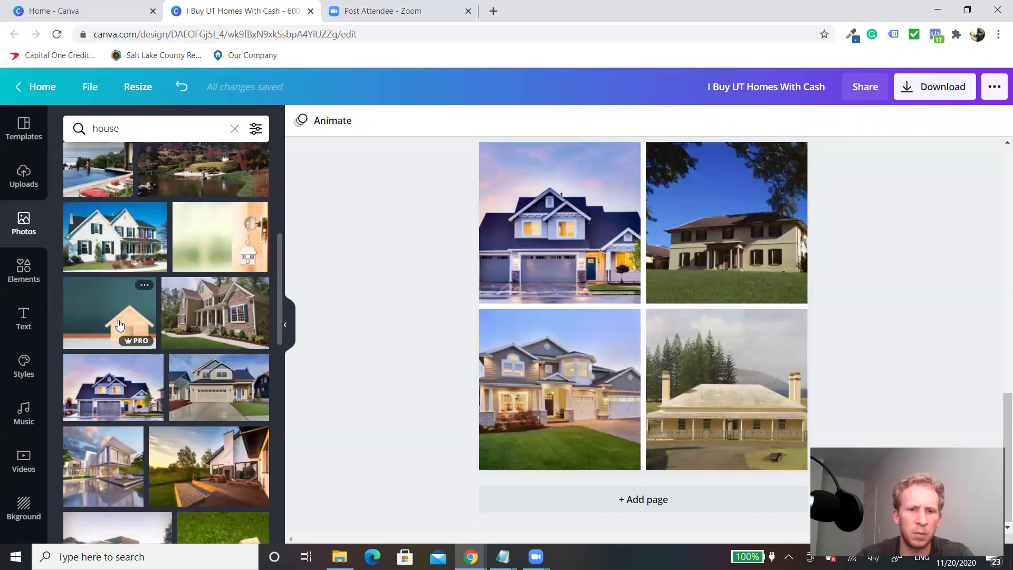
drag(193, 327, 726, 222)
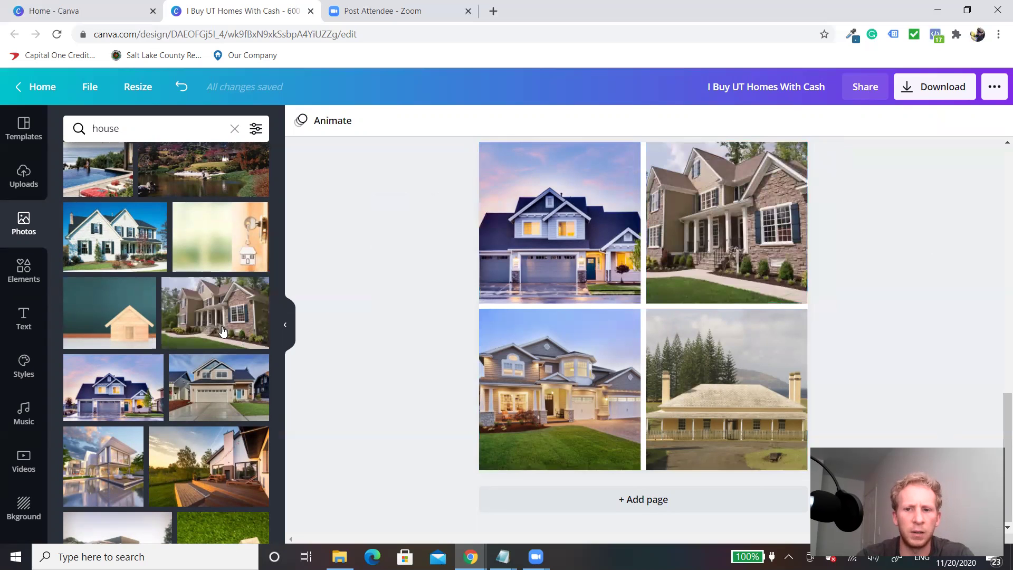
Step: Add the recently used button graphic with a cursor arrow at the center of the photo grid
click(19, 281)
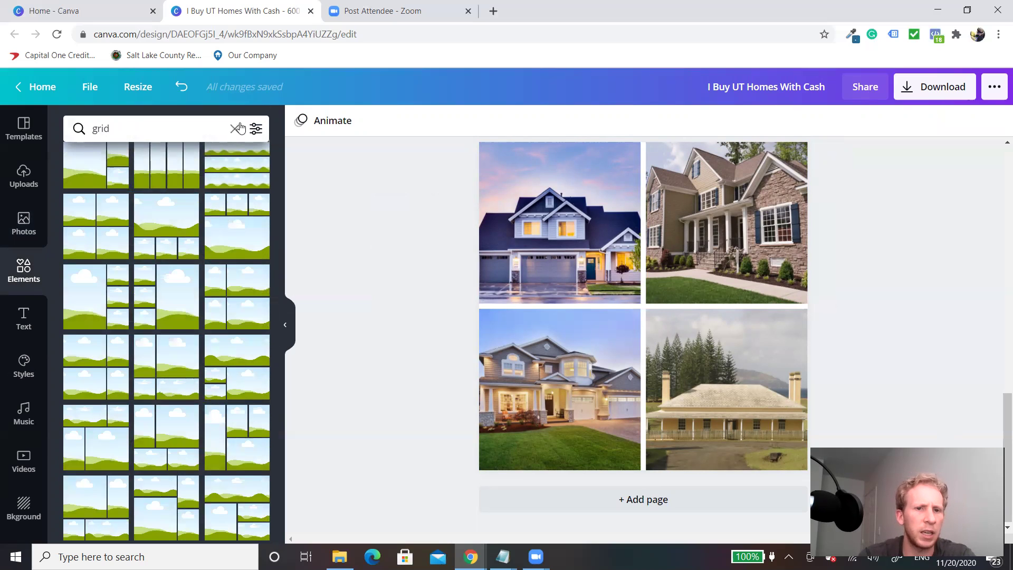
click(235, 127)
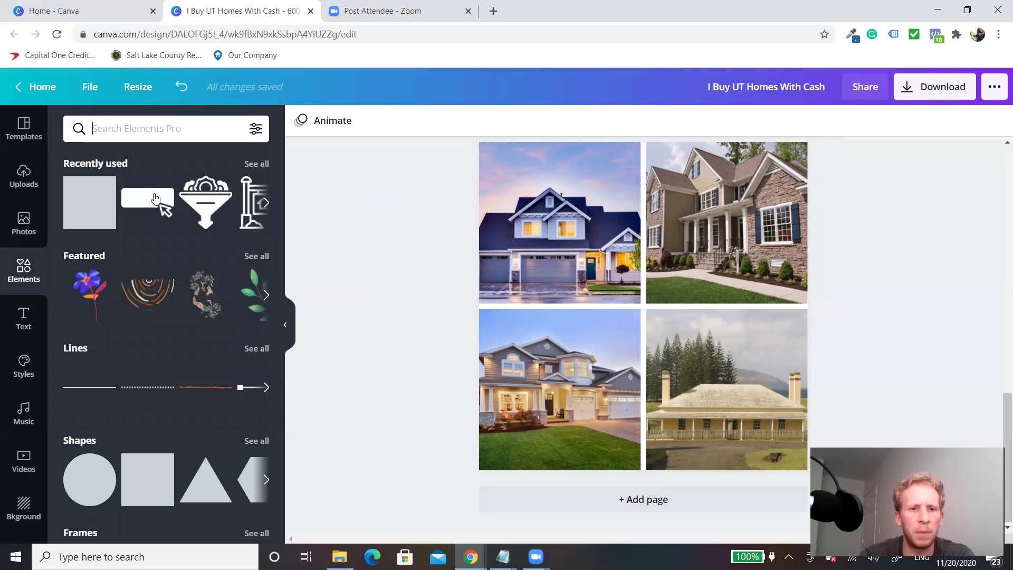
click(154, 201)
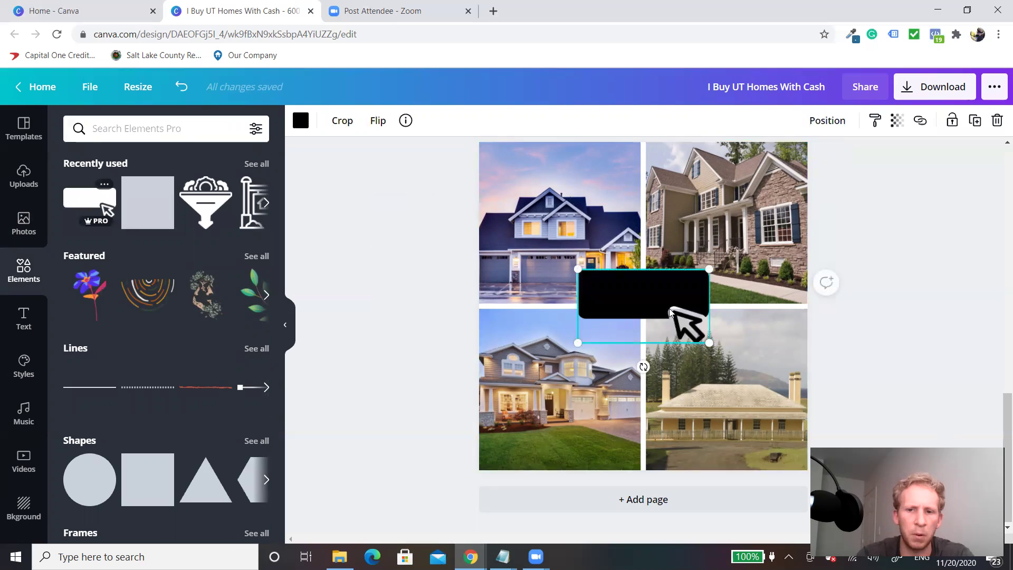
mouse_move(671, 314)
mouse_down()
mouse_move(669, 331)
mouse_move(670, 298)
mouse_move(670, 308)
mouse_up()
key(Escape)
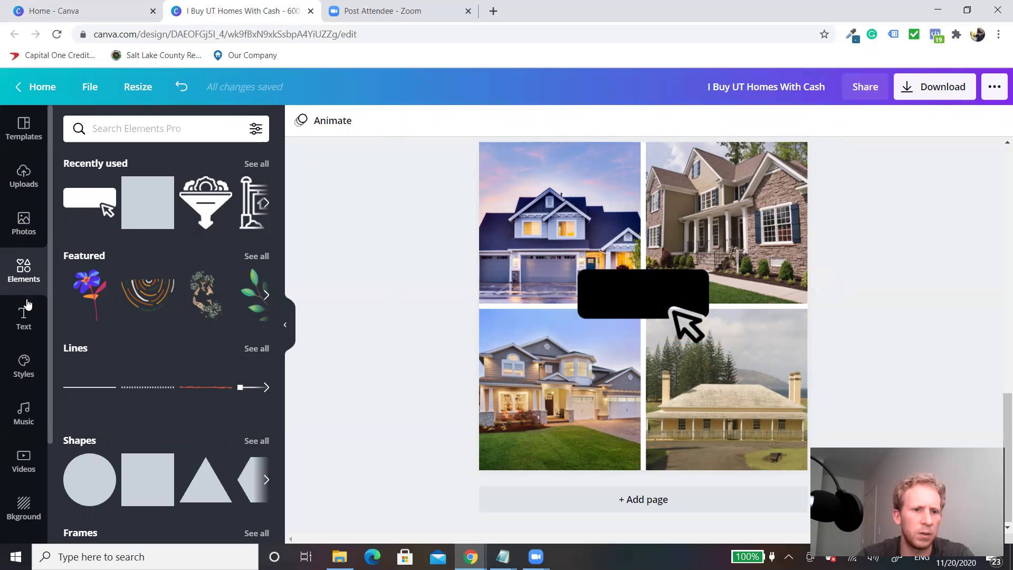
Step: Add a heading reading "Get A Cash Offer" over the black button graphic
click(23, 321)
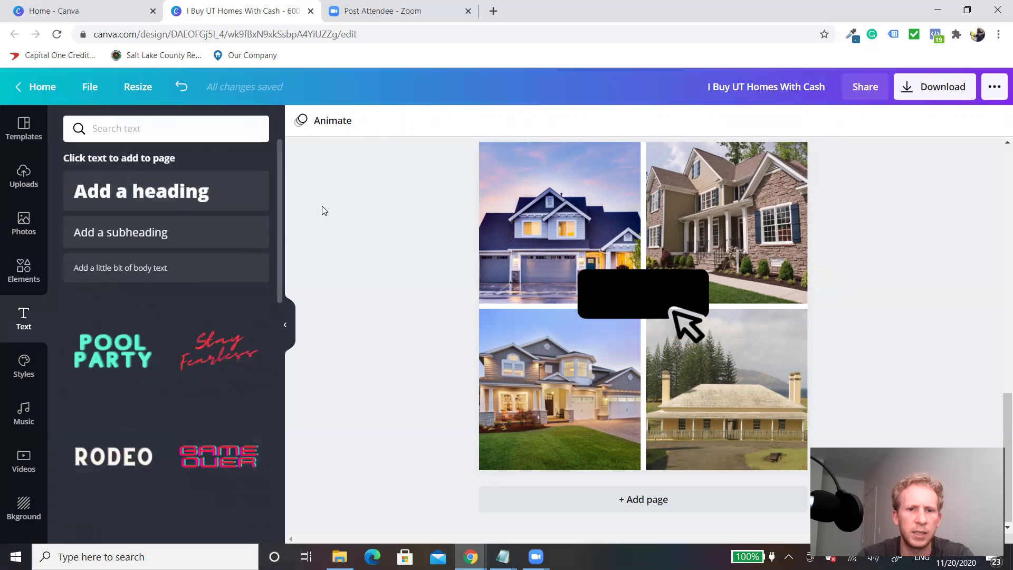
click(197, 210)
text(Get Your)
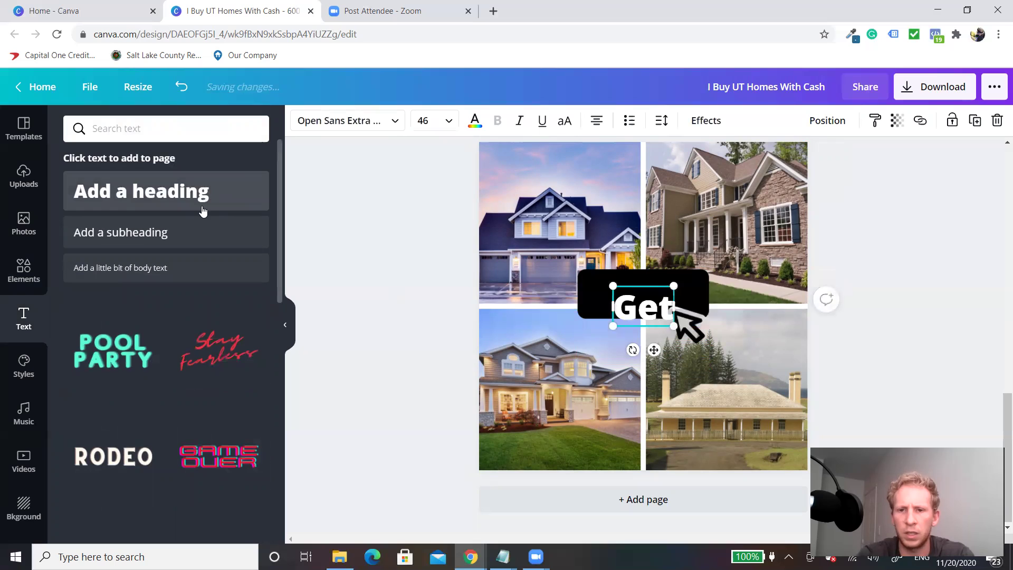
key(BackSpace)
key(BackSpace)
key(BackSpace)
key(BackSpace)
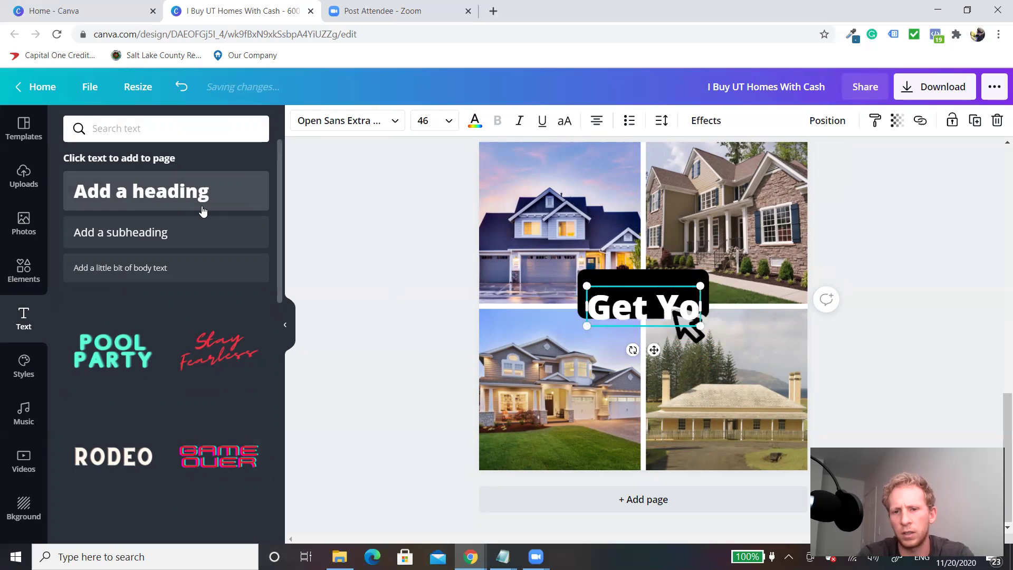
text(Cash)
key(BackSpace)
key(BackSpace)
key(BackSpace)
key(BackSpace)
text(A Cash Offer)
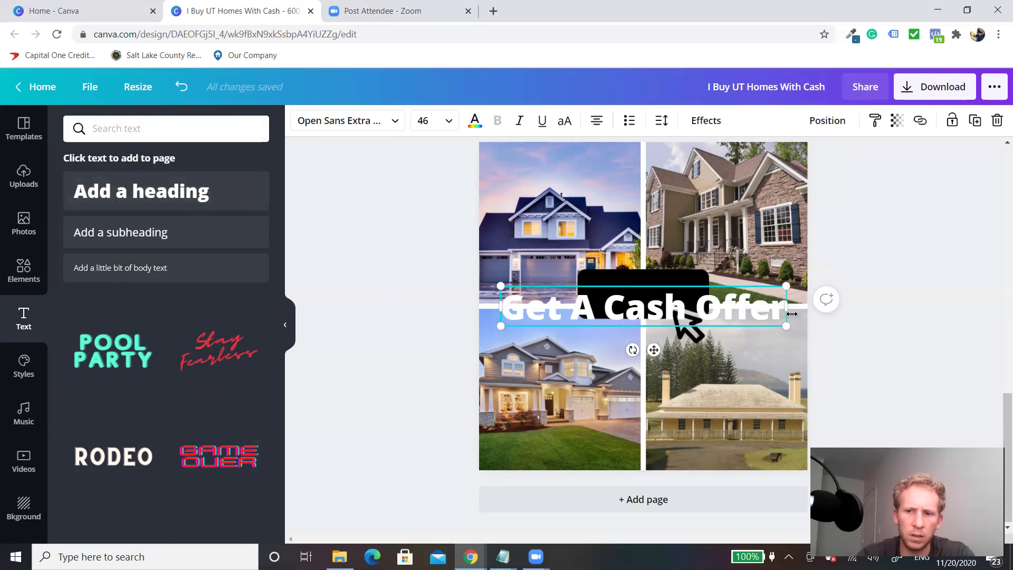
Step: Narrow the "Get A Cash Offer" text box and set its font size to 20
drag(787, 308, 430, 227)
click(428, 123)
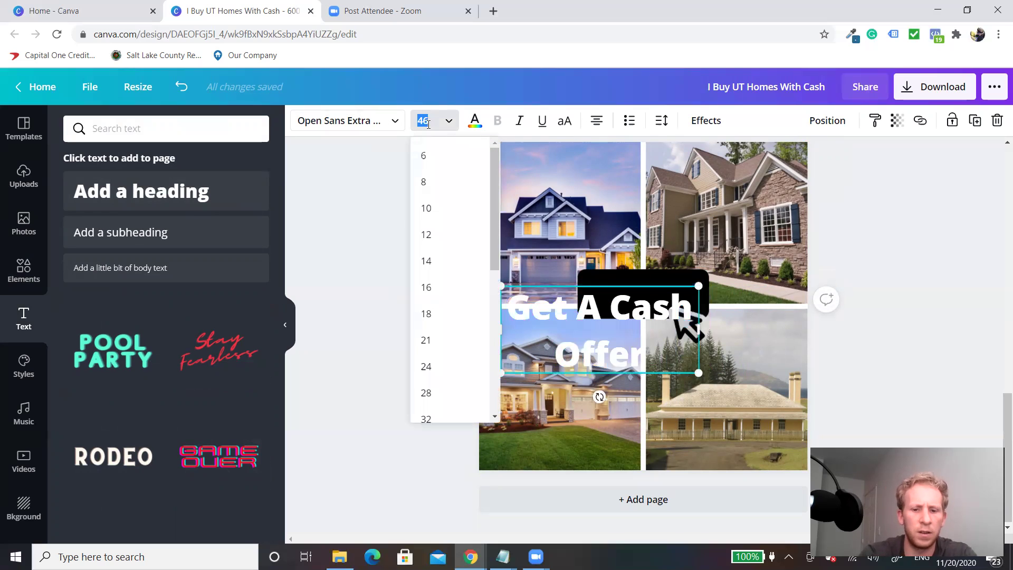
key(Return)
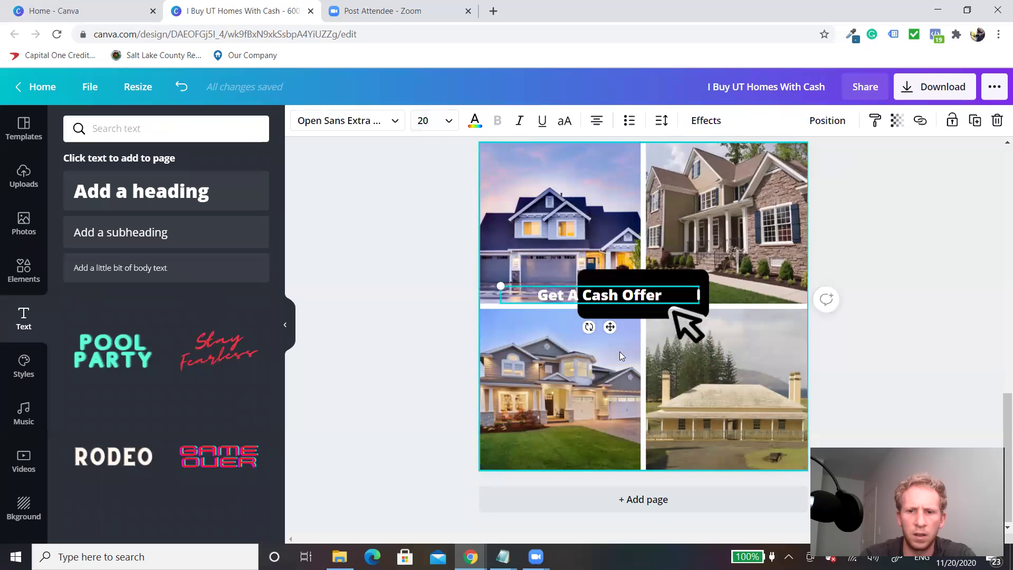
Step: Center the "Get A Cash Offer" text on the black button and narrow its text box to the button's width
drag(610, 326, 652, 315)
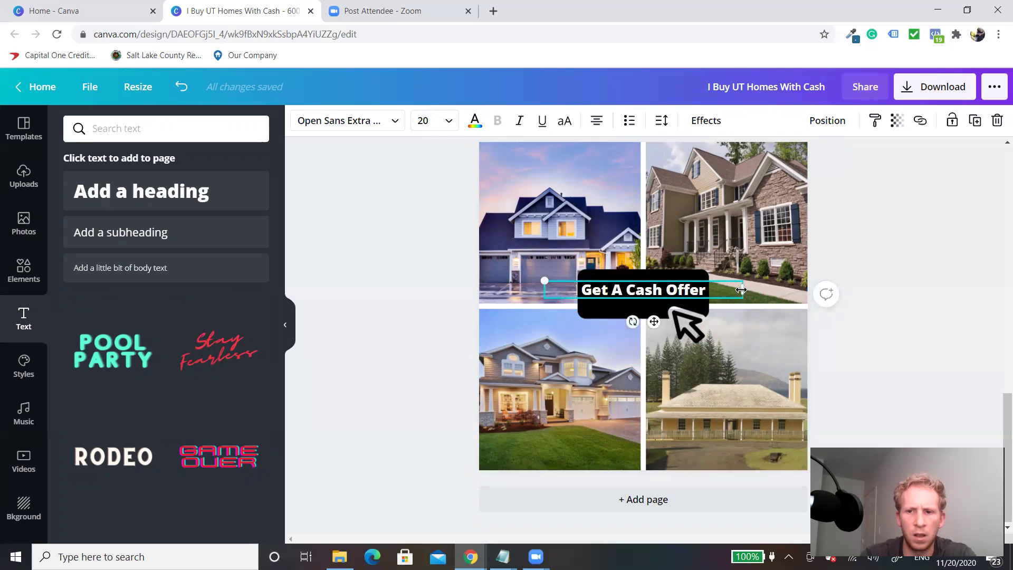
drag(743, 287, 710, 287)
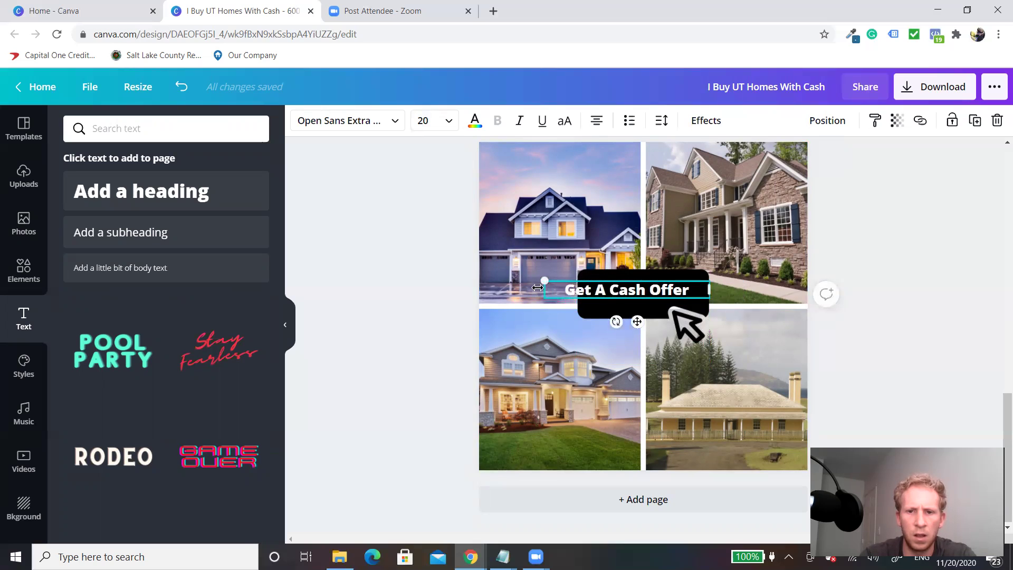
drag(545, 287, 578, 292)
click(994, 421)
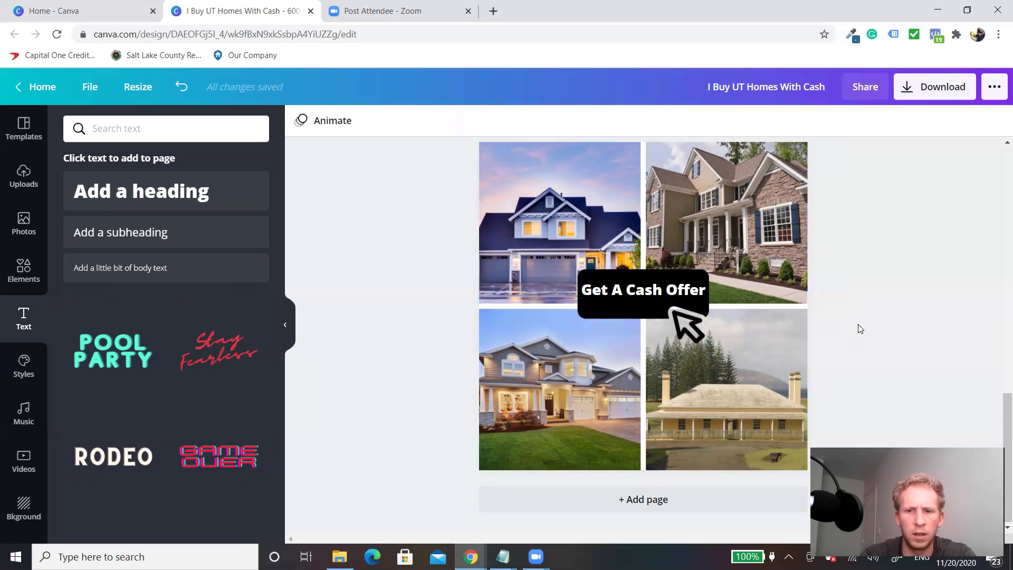
click(671, 294)
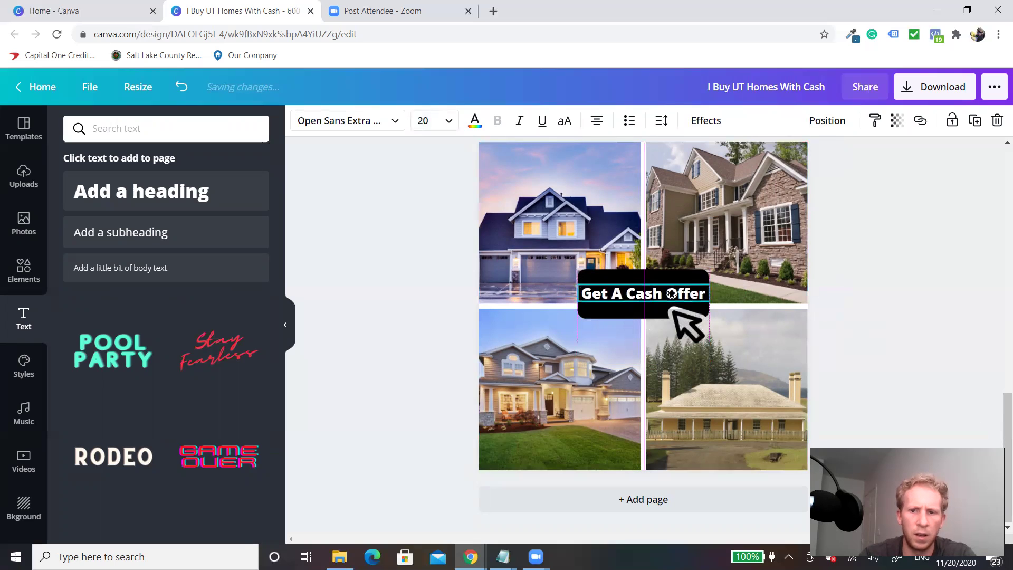
click(938, 365)
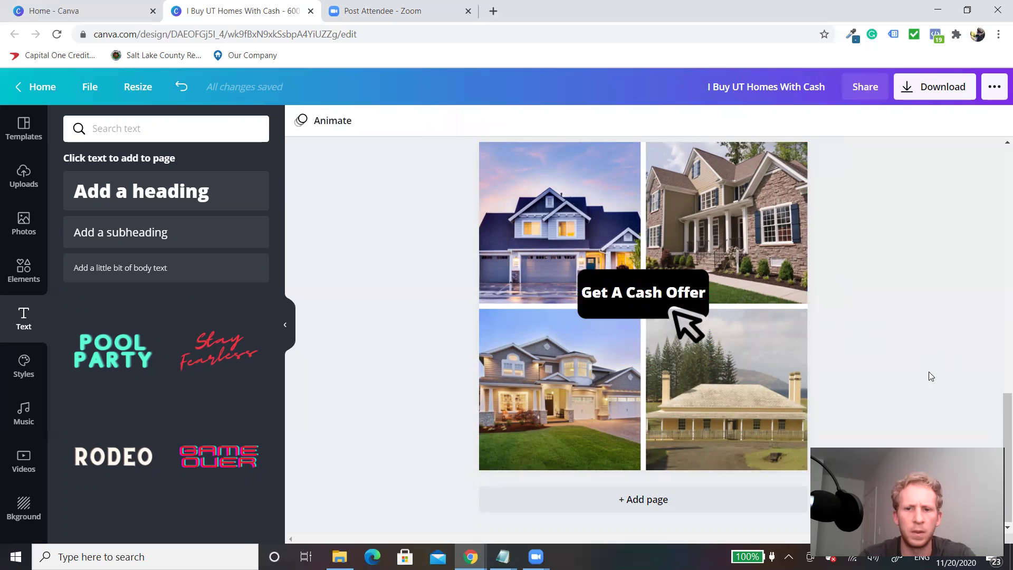
Step: Change the font of the "Get A Cash Offer" text to Gagalin
click(660, 302)
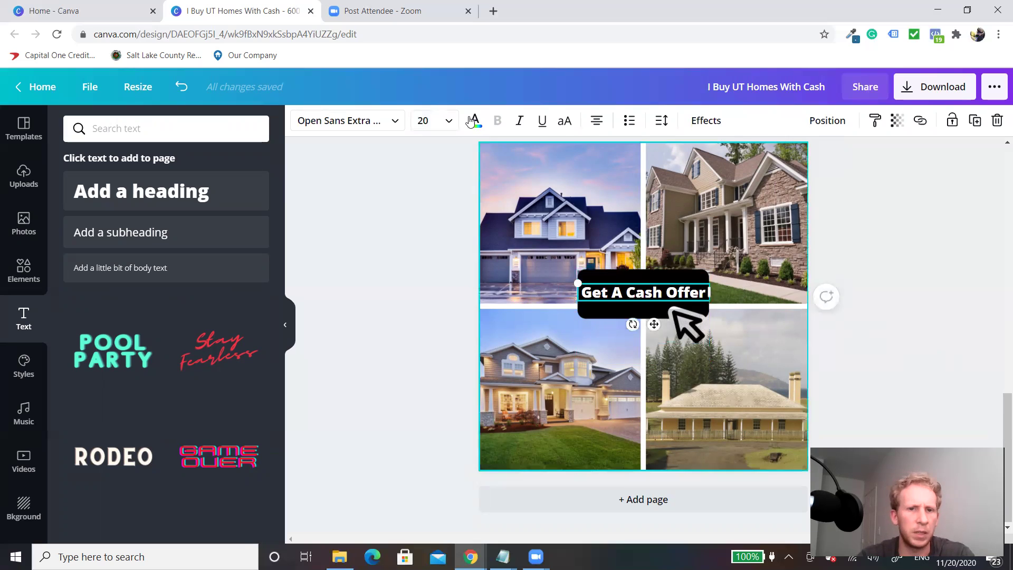
click(396, 122)
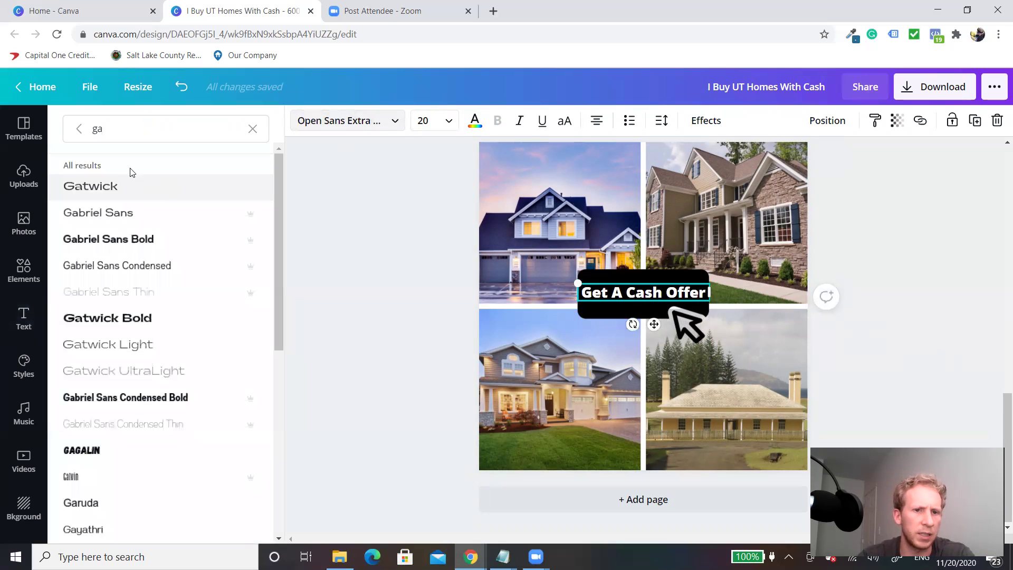
click(106, 452)
key(Escape)
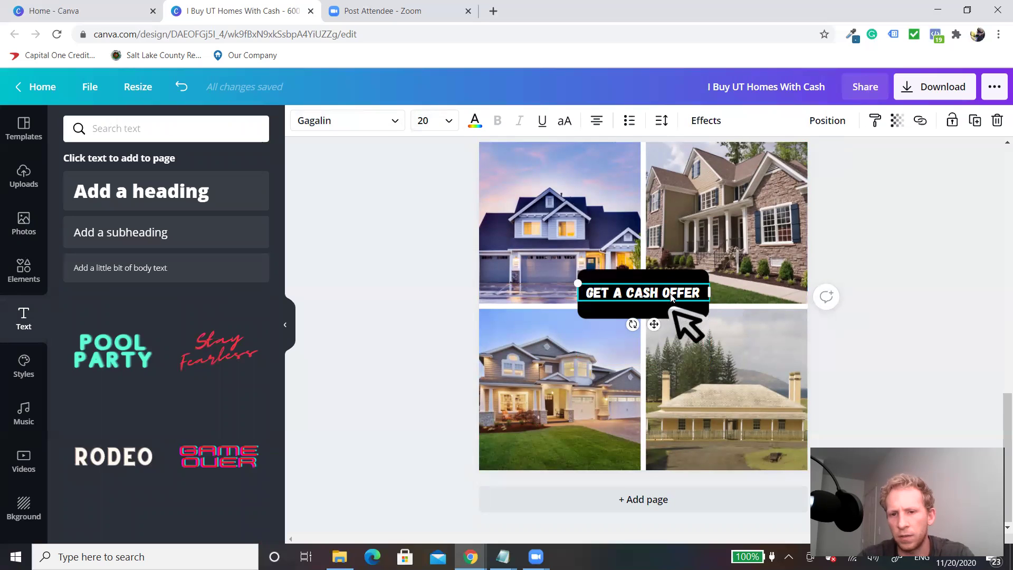
click(897, 267)
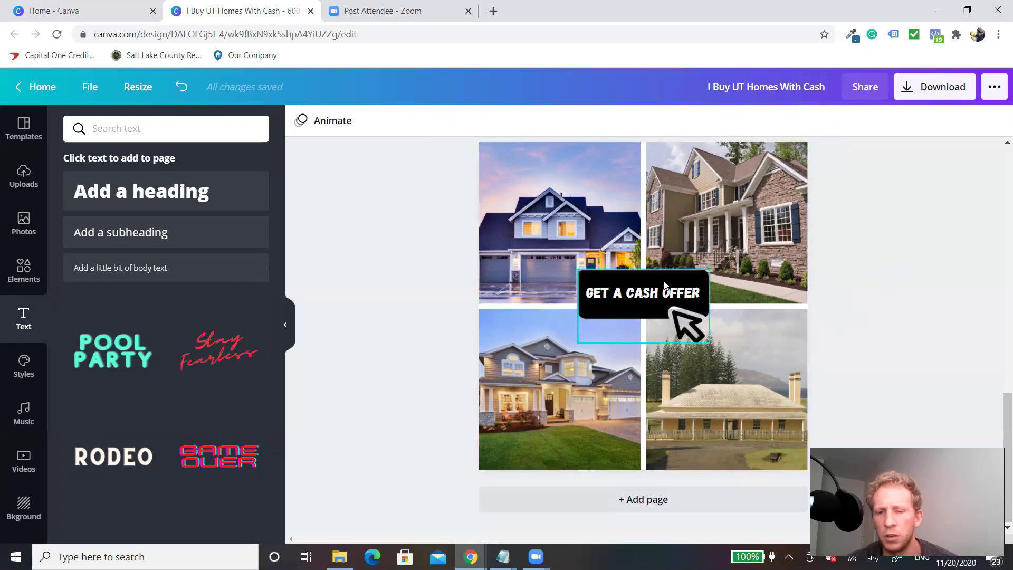
Step: Move the black button graphic and its "Get A Cash Offer" text down to the lower part of the photo grid
drag(645, 254, 646, 274)
click(645, 274)
click(644, 289)
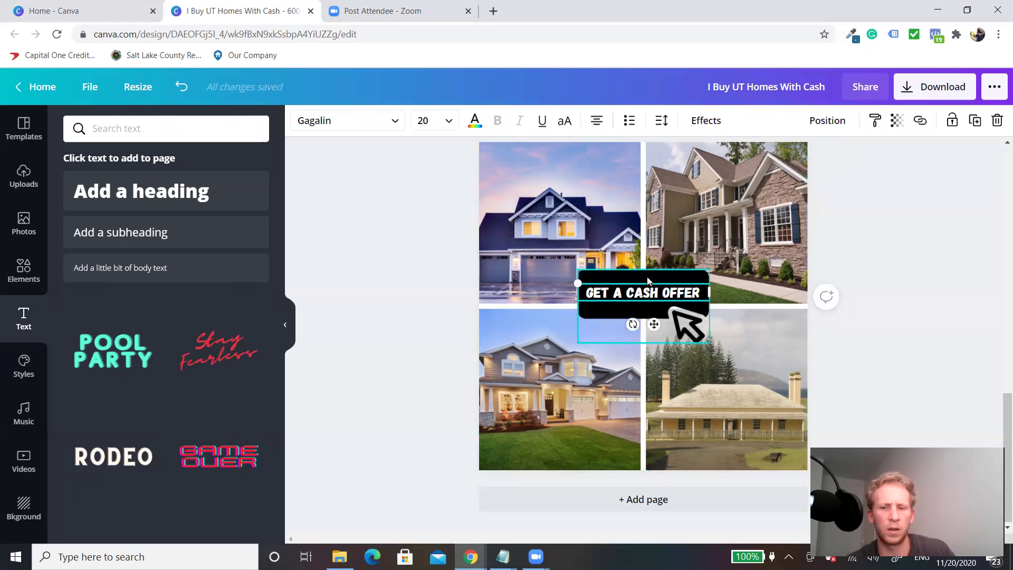
click(455, 285)
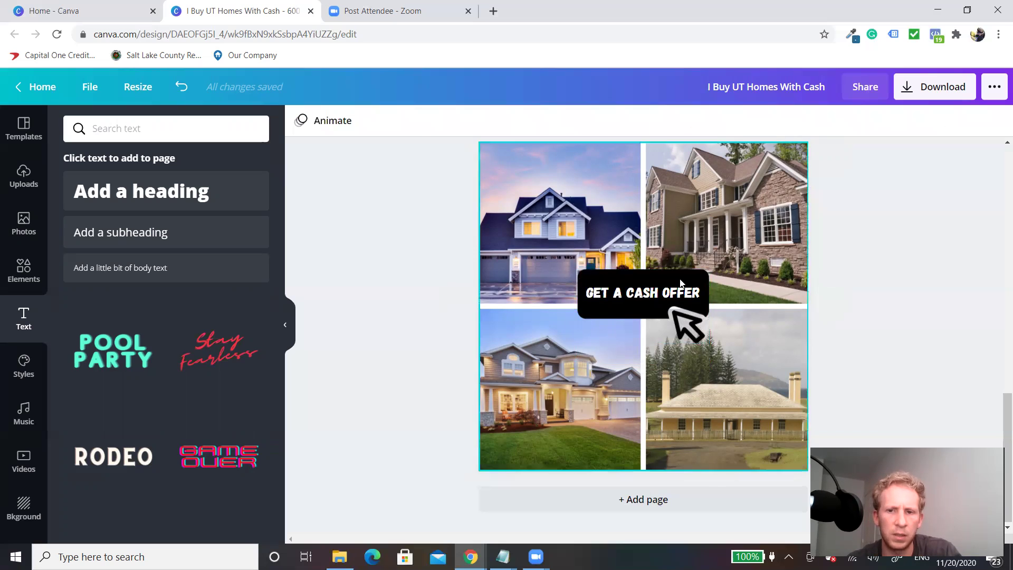
drag(651, 276, 652, 397)
drag(653, 297, 651, 404)
click(982, 367)
Step: Add a square shape to the page 3 design and center it on the photo grid
scroll(983, 368, up, 6)
scroll(962, 345, down, 6)
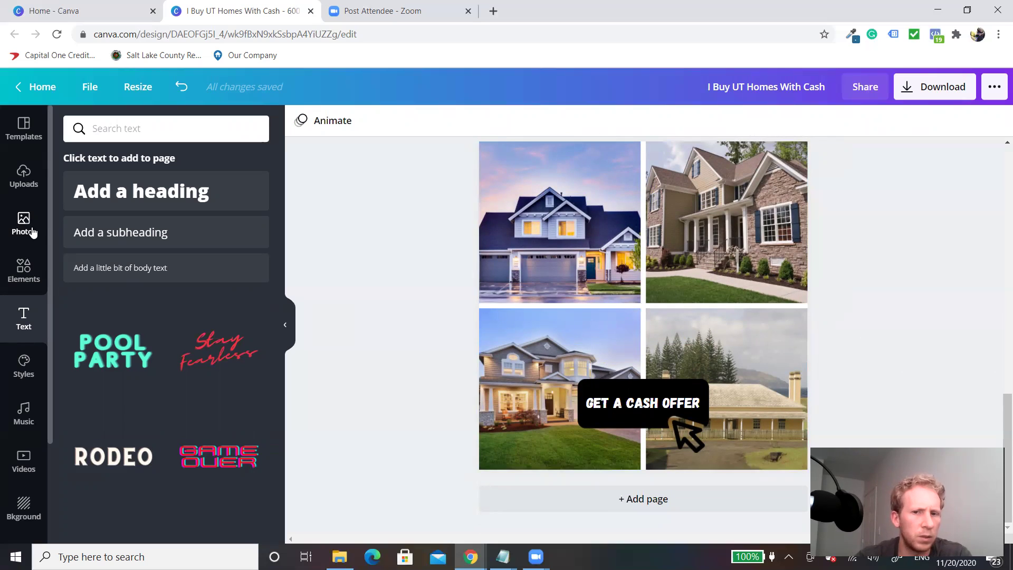
scroll(558, 259, up, 6)
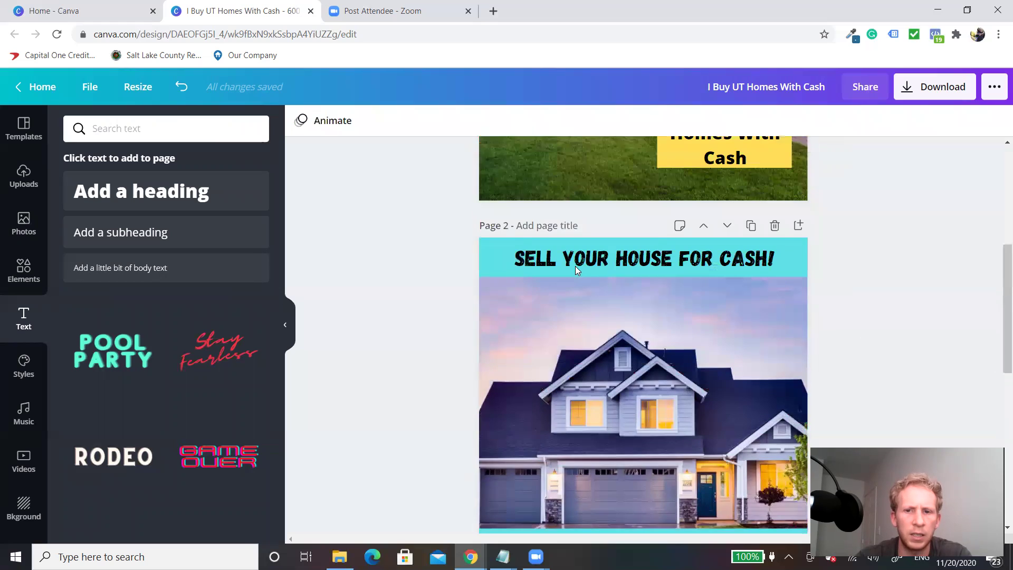
scroll(575, 265, up, 1)
scroll(637, 327, down, 5)
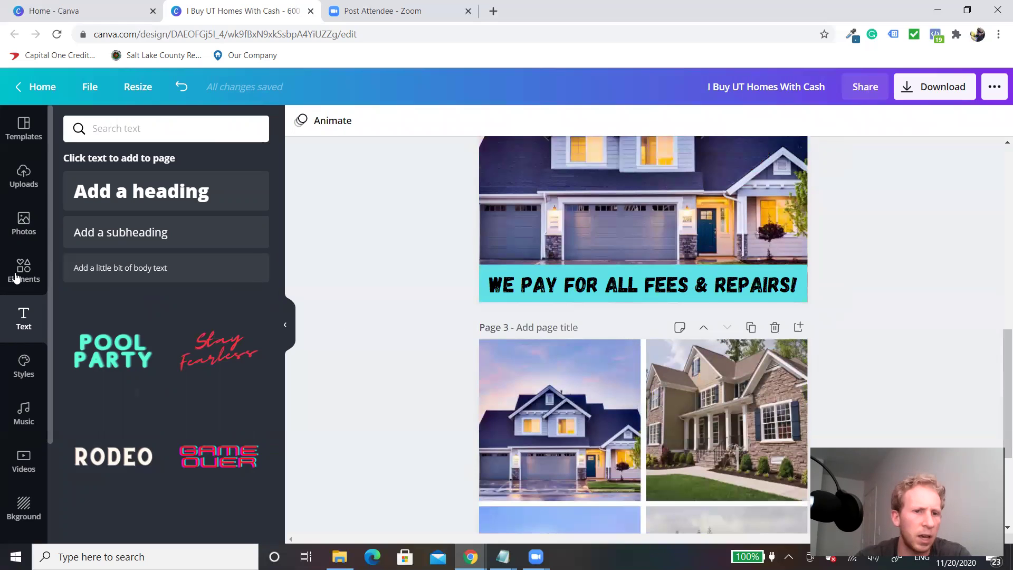
scroll(551, 308, down, 4)
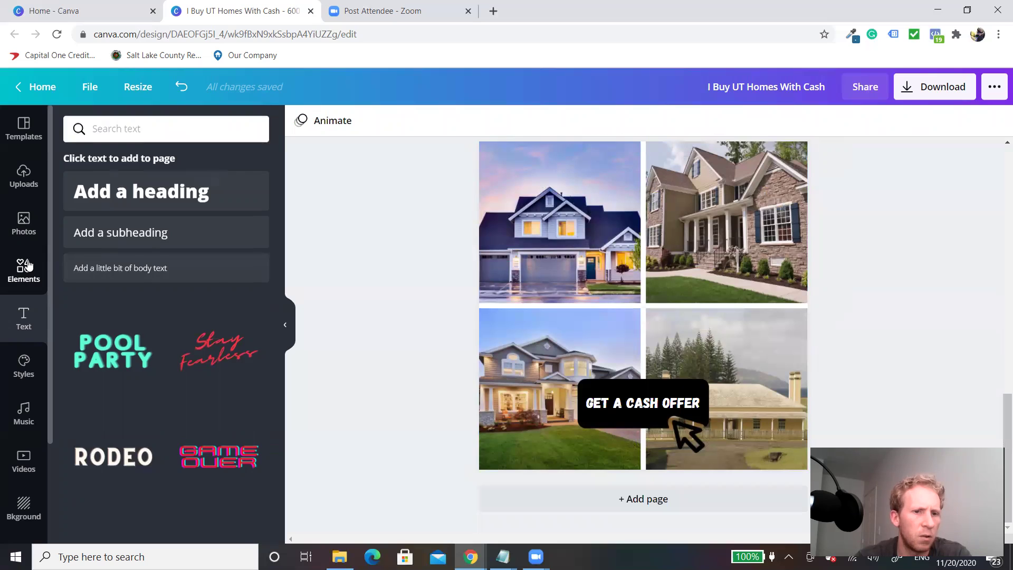
click(24, 269)
drag(168, 233, 632, 306)
drag(760, 228, 665, 294)
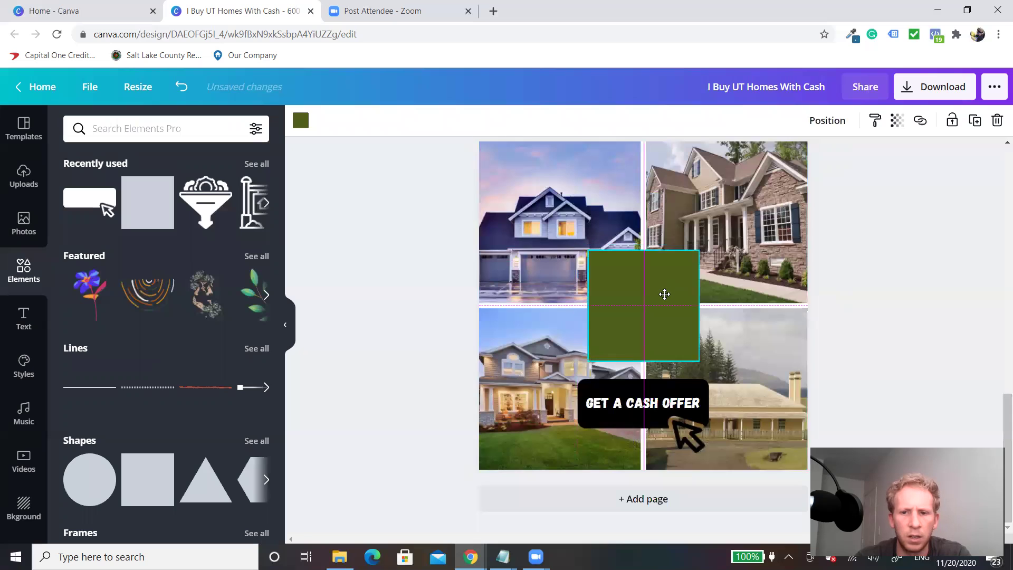
Step: Widen the green square to the black button's width and reduce its height to make a rectangle
drag(588, 306, 578, 306)
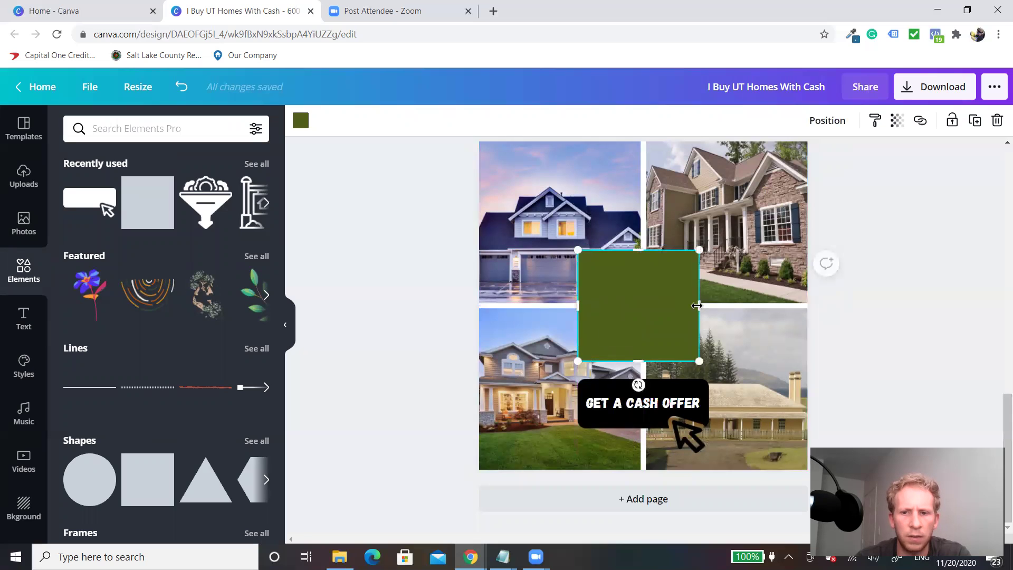
drag(699, 306, 710, 303)
drag(643, 251, 648, 298)
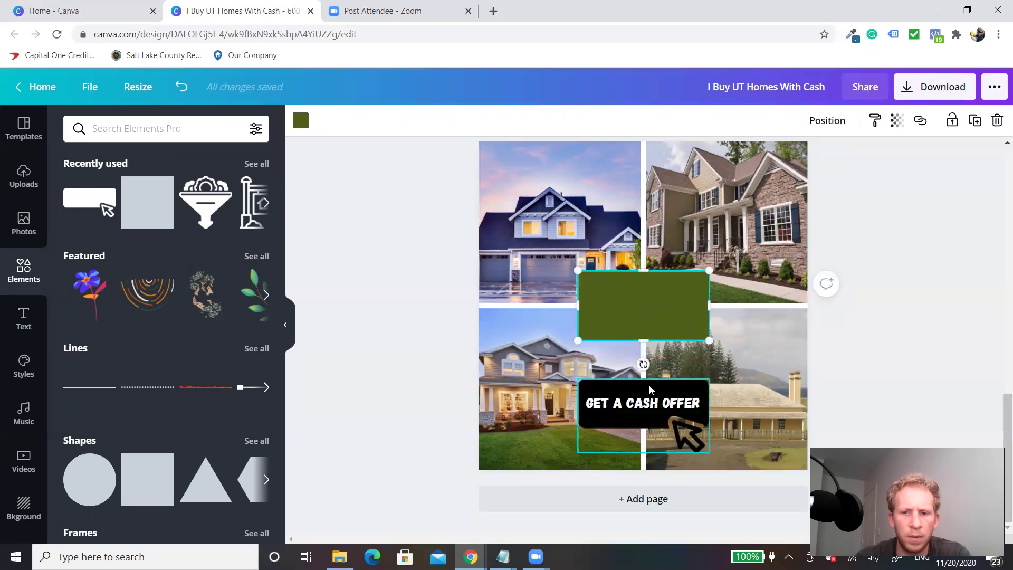
Step: Move the "Get A Cash Offer" button and text up just below the green rectangle, and recolor the rectangle black
mouse_move(653, 393)
mouse_down()
mouse_move(651, 333)
mouse_move(651, 399)
mouse_move(631, 395)
mouse_move(651, 365)
mouse_move(651, 387)
mouse_up()
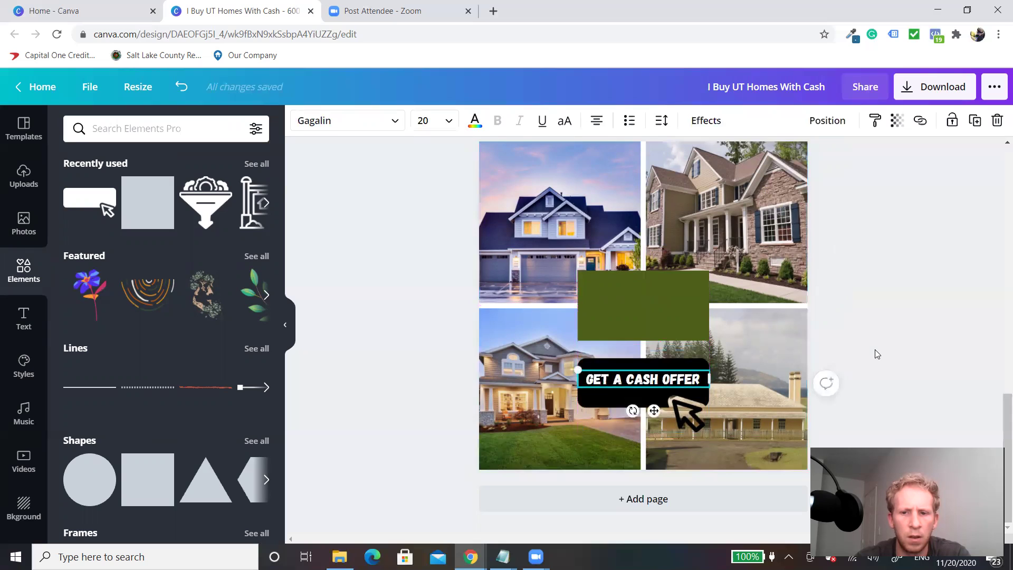
click(876, 351)
click(616, 304)
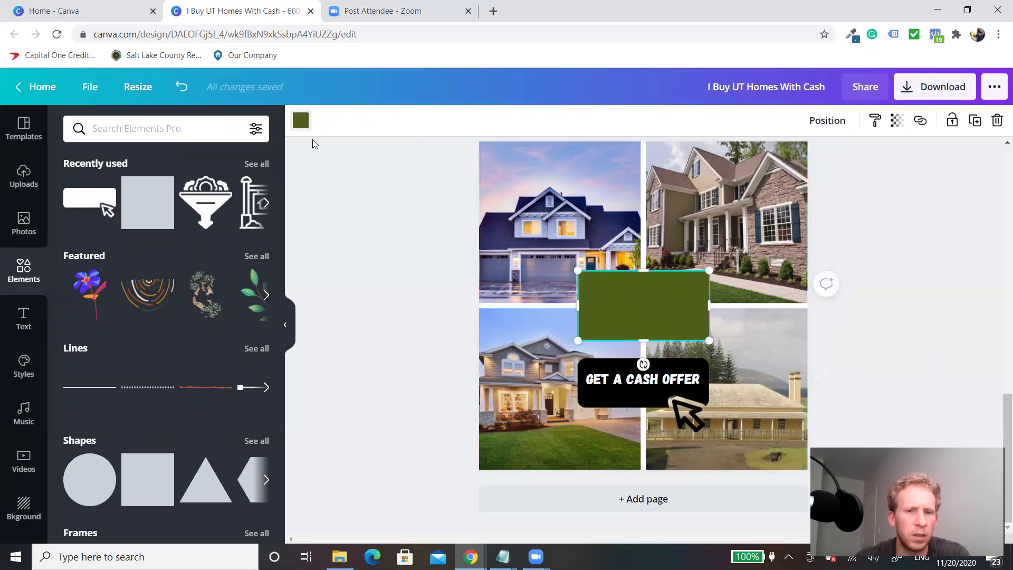
click(300, 120)
click(77, 257)
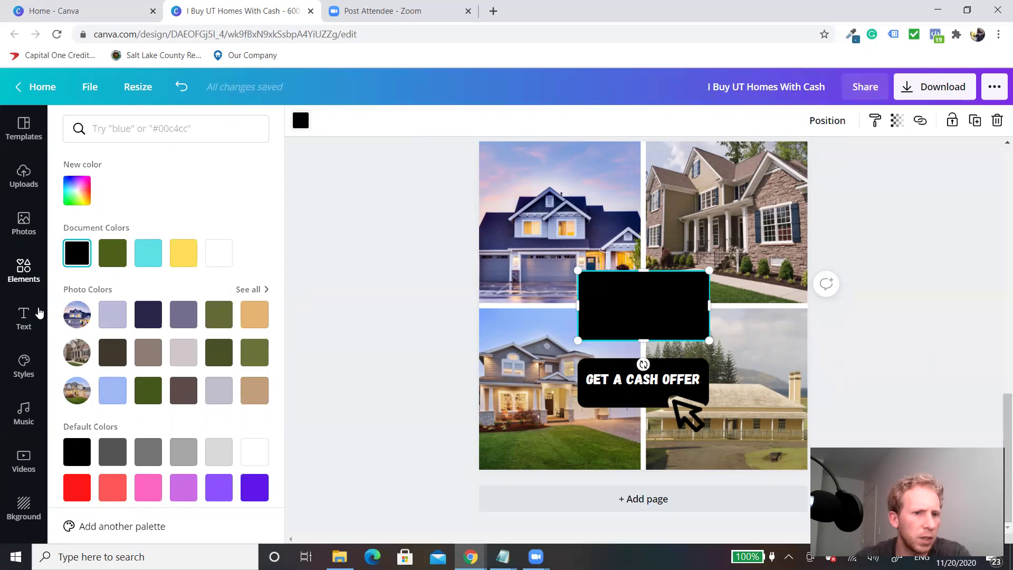
Step: Add a heading over the black rectangle and set its font to Gagalin
click(21, 319)
click(118, 199)
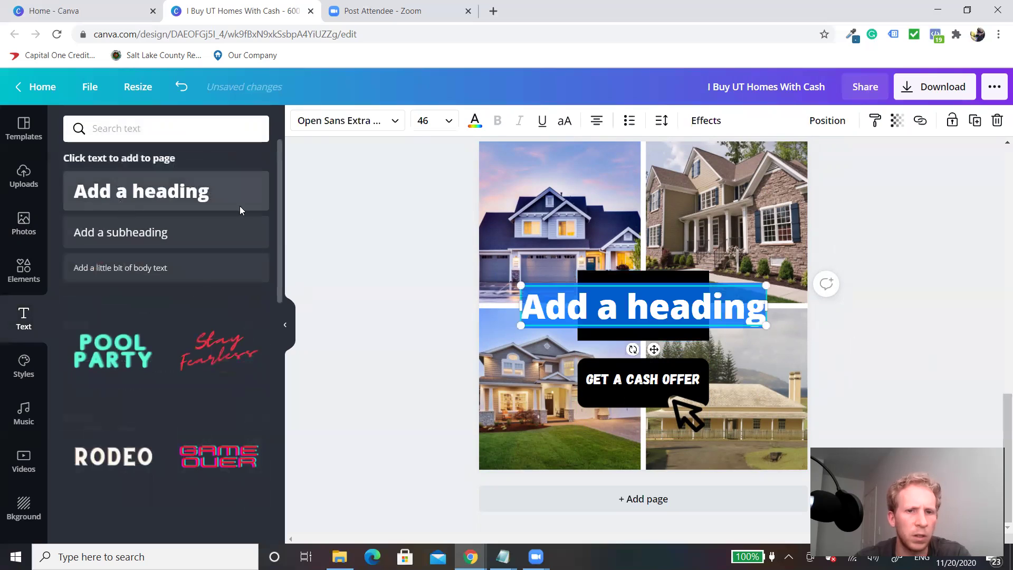
click(388, 121)
text(ga)
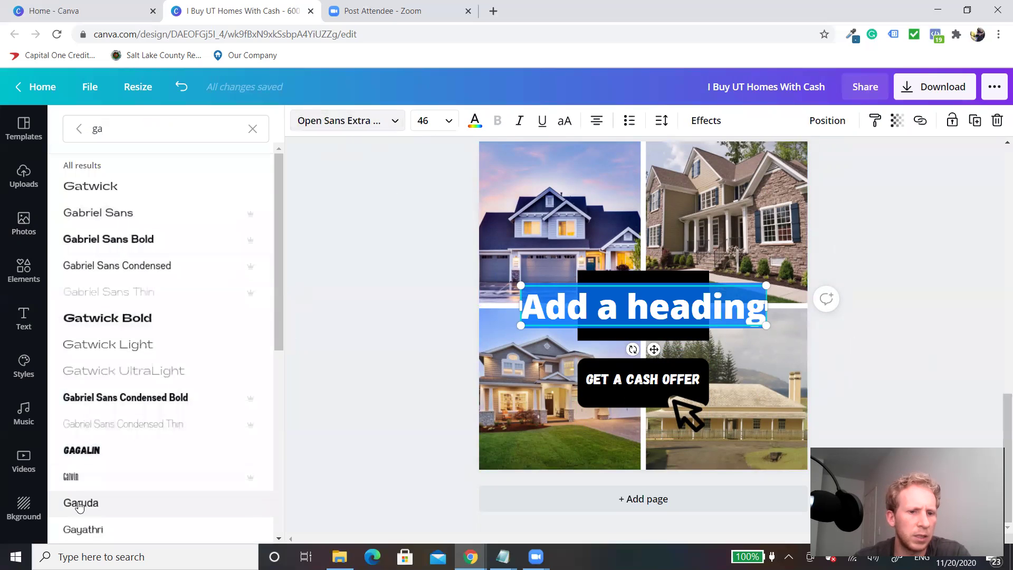
click(84, 453)
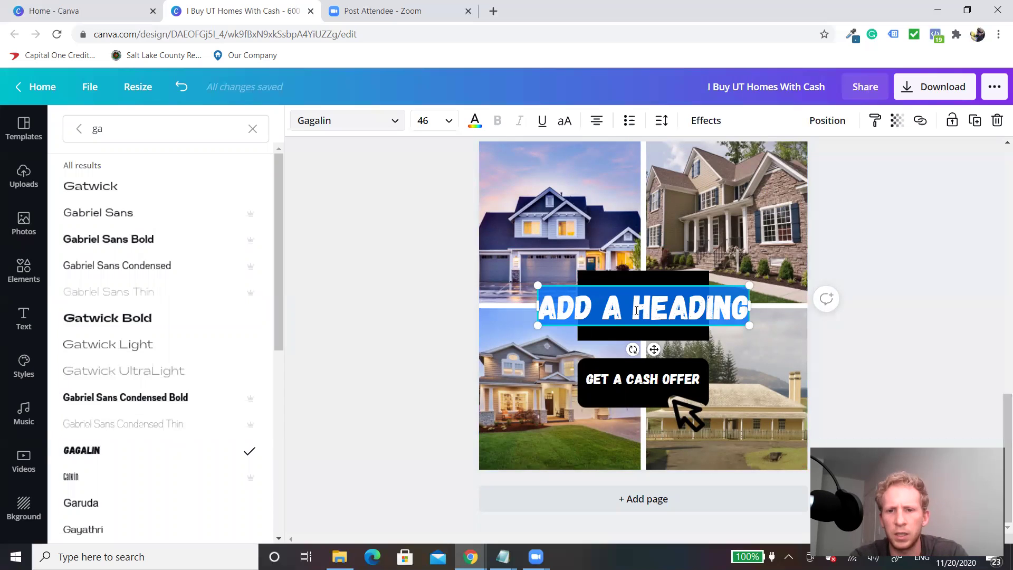
Step: Replace the heading text with "LOCAL INVESTORS BUYING HOMES WITH CASH"
text(LOCAL IN)
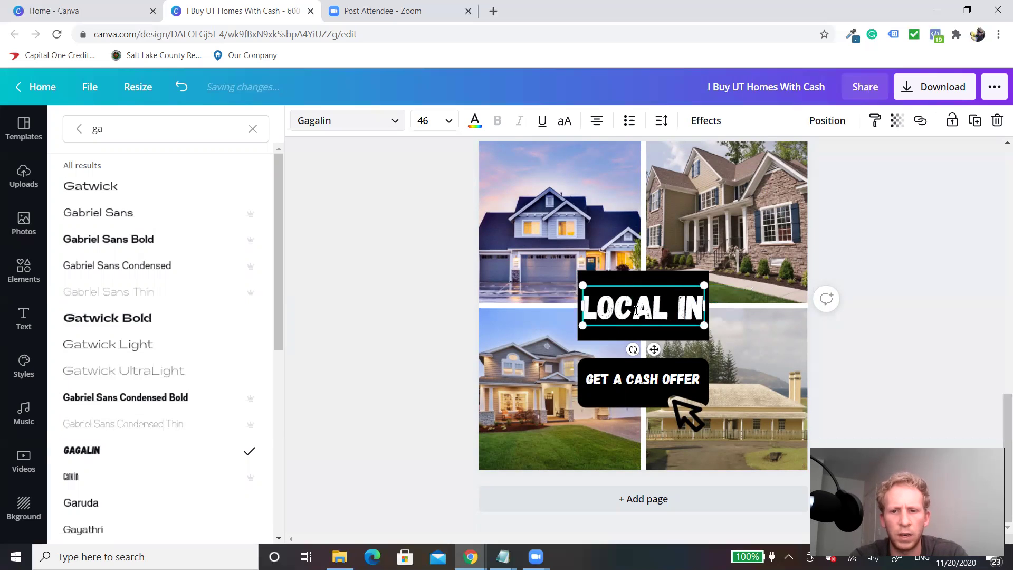
text(VESTORS BUY)
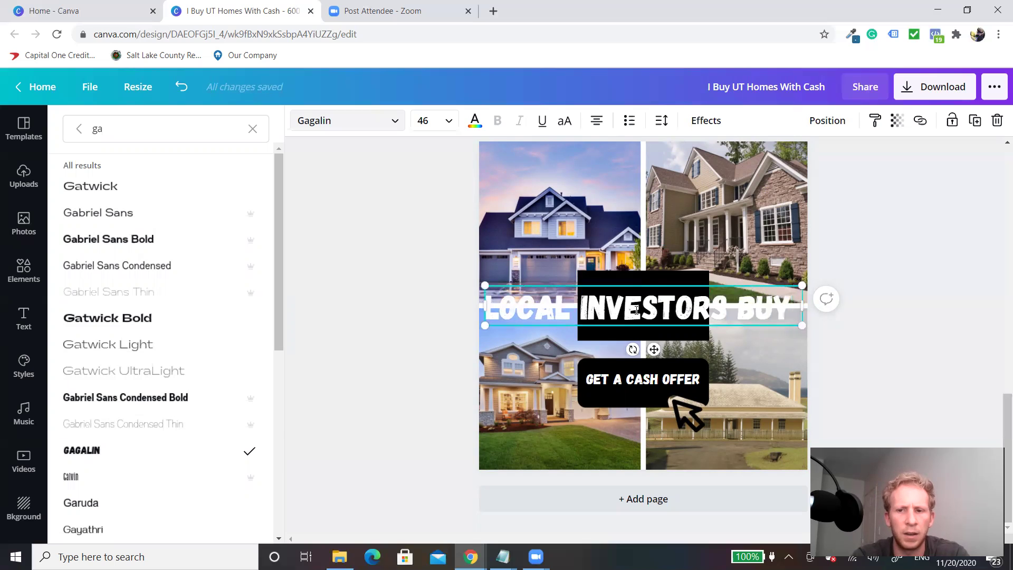
key(BackSpace)
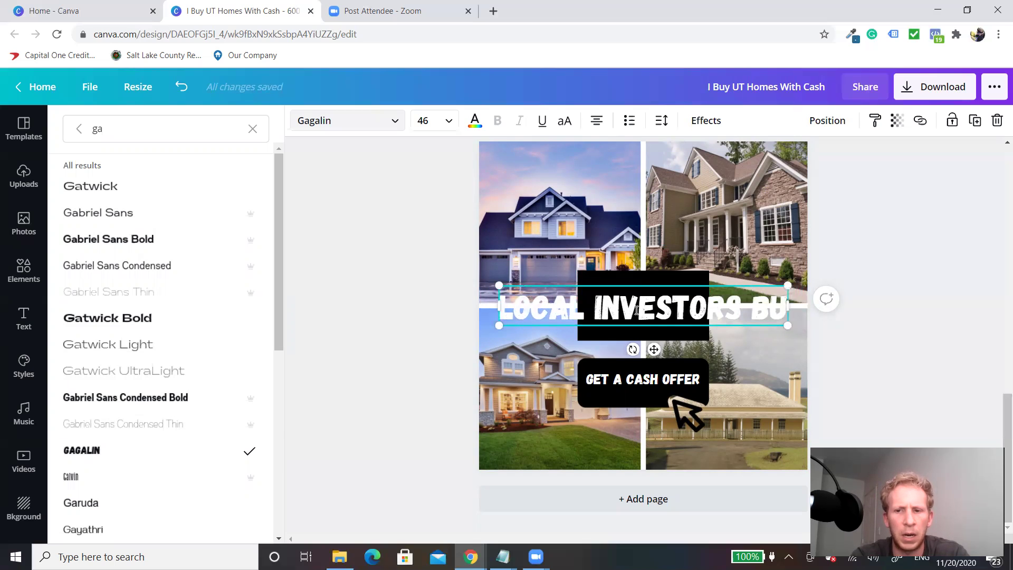
text(YING HOMES WITH C)
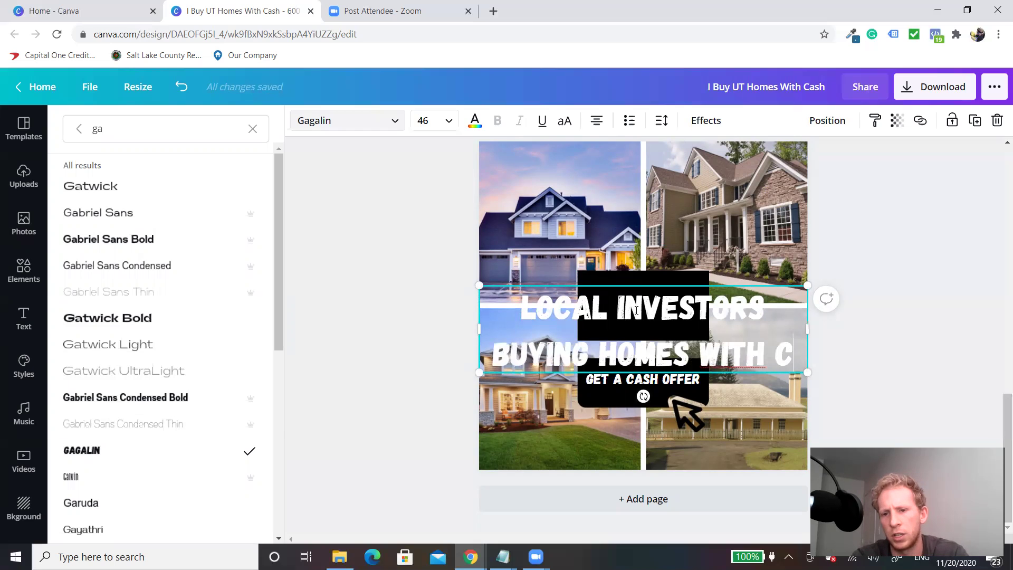
text(ASH)
Step: Shrink the new heading, place it over the black rectangle and narrow its text box to about the rectangle's width
drag(490, 412, 624, 360)
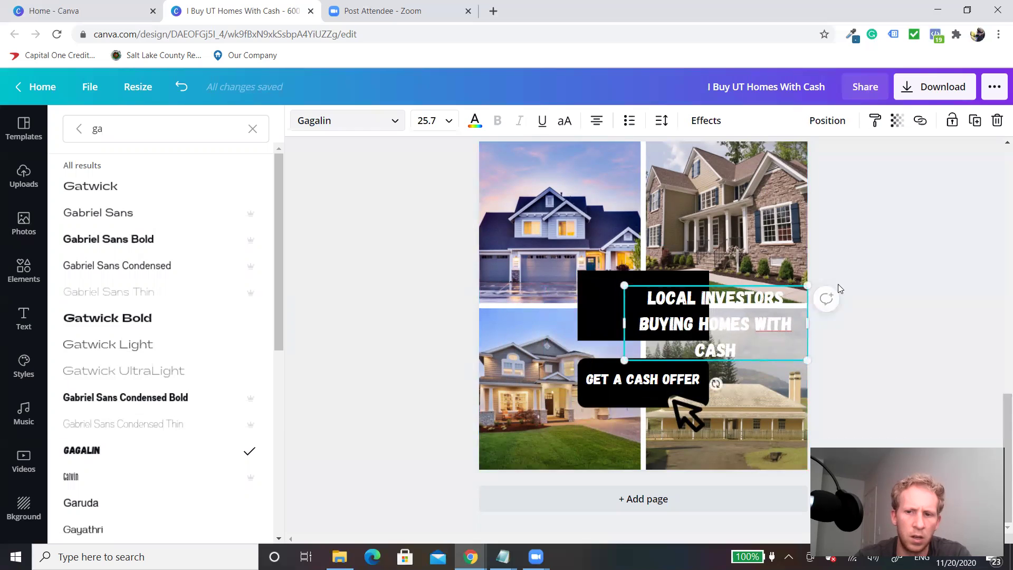
drag(809, 325, 775, 326)
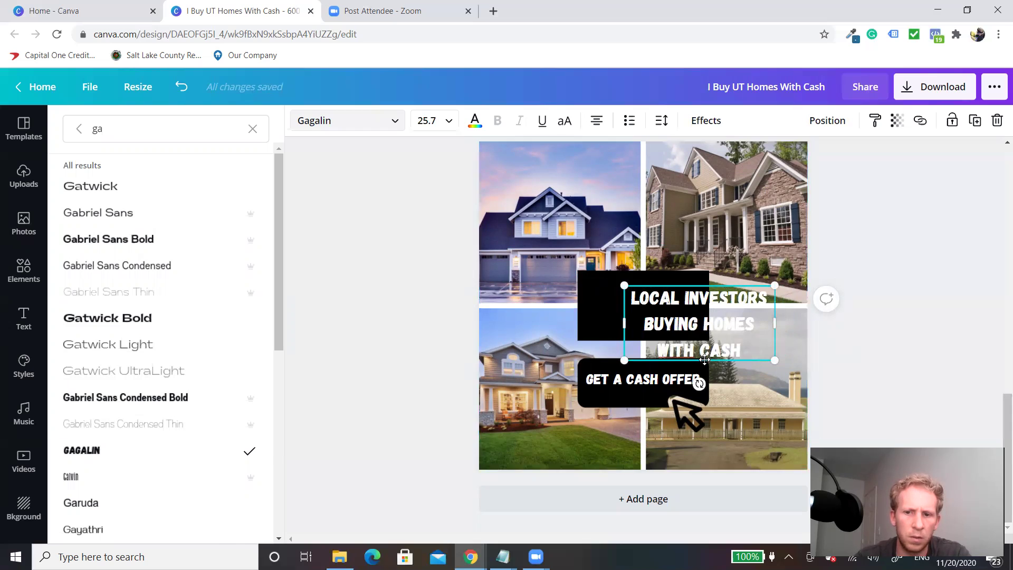
click(702, 365)
drag(692, 327, 639, 307)
drag(723, 304, 709, 305)
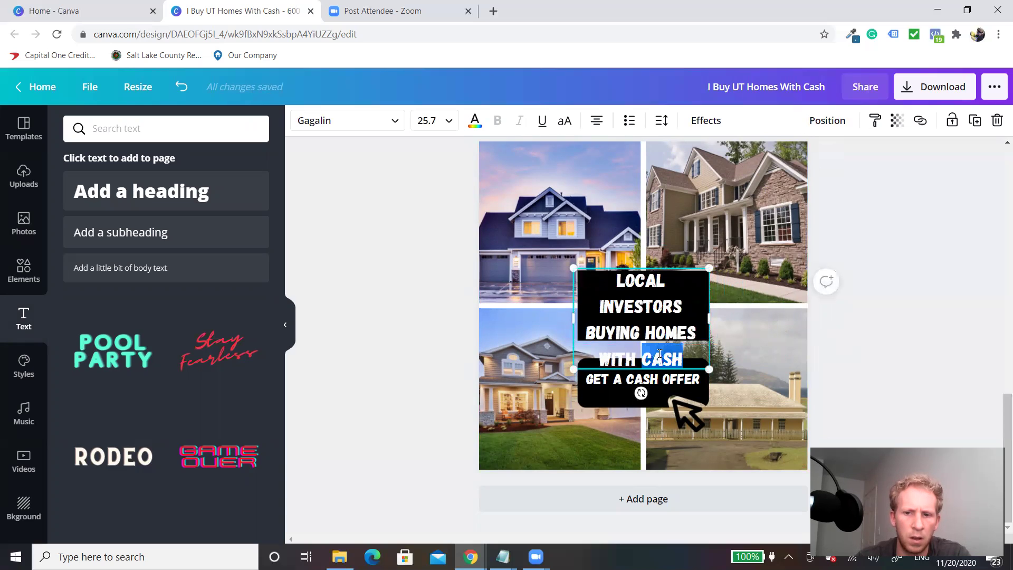
Step: Set the "Local Investors Buying Homes With Cash" text to font size 20 and center it in the black rectangle
click(430, 120)
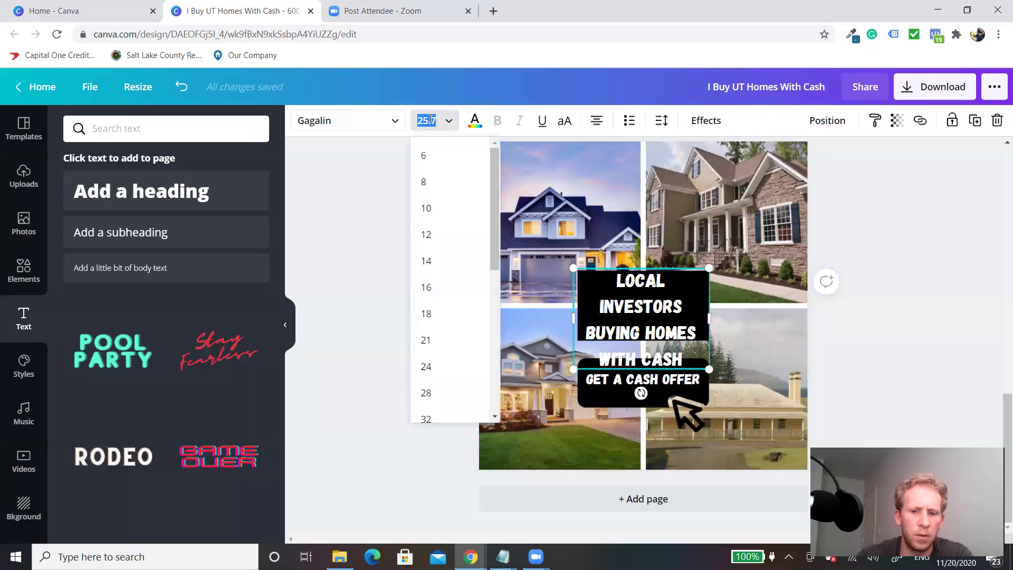
key(Return)
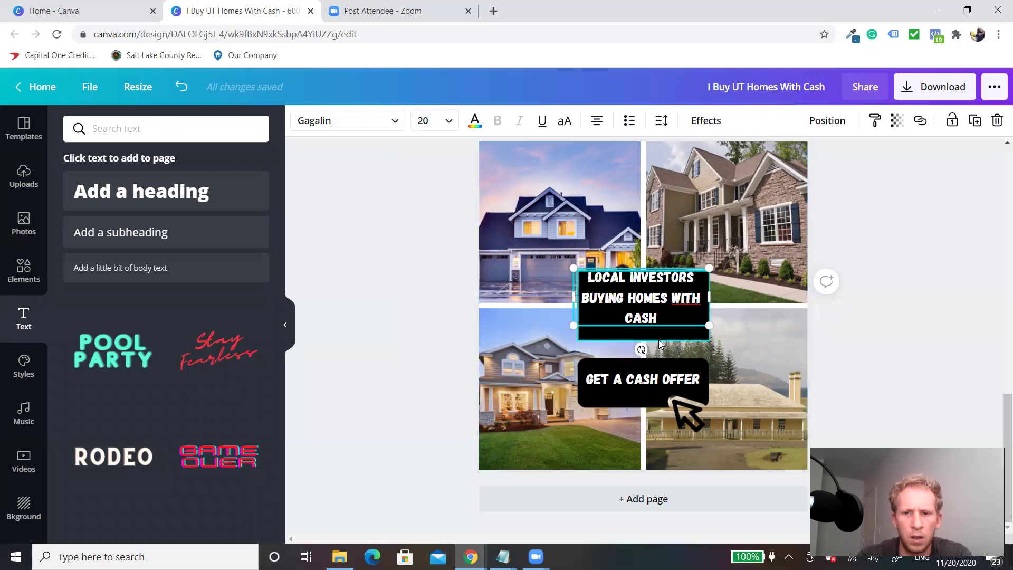
drag(662, 329, 661, 336)
click(945, 336)
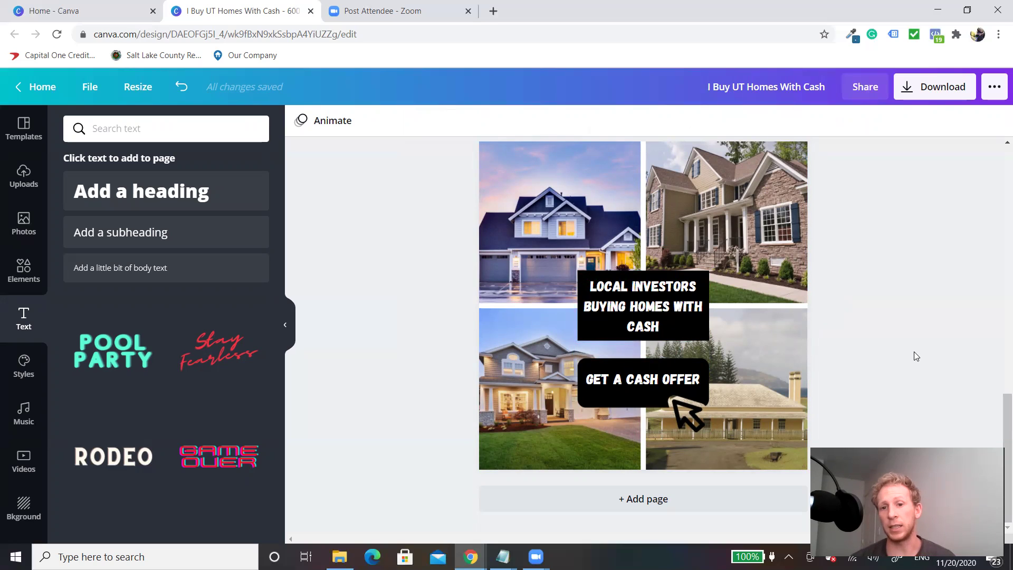
Step: Review the finished ad designs across the pages, comparing their headlines, photos and button layout
scroll(914, 352, up, 10)
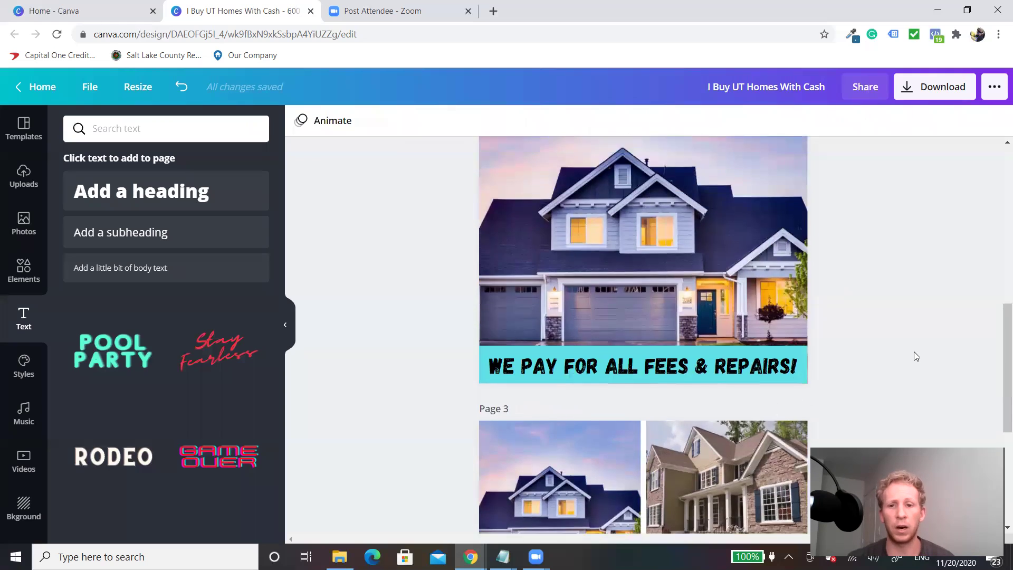
scroll(913, 351, up, 1)
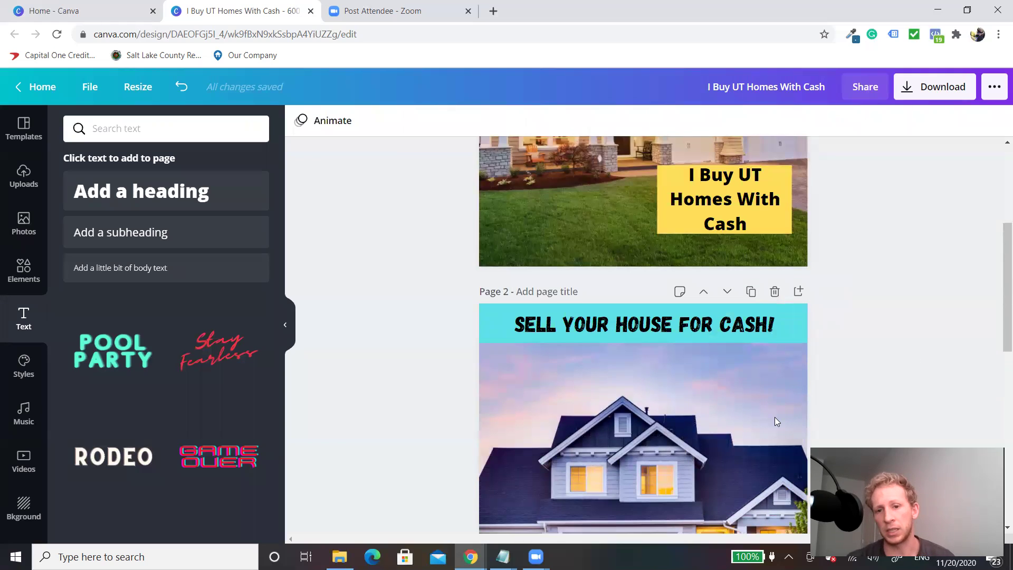
scroll(597, 270, down, 3)
scroll(704, 329, down, 7)
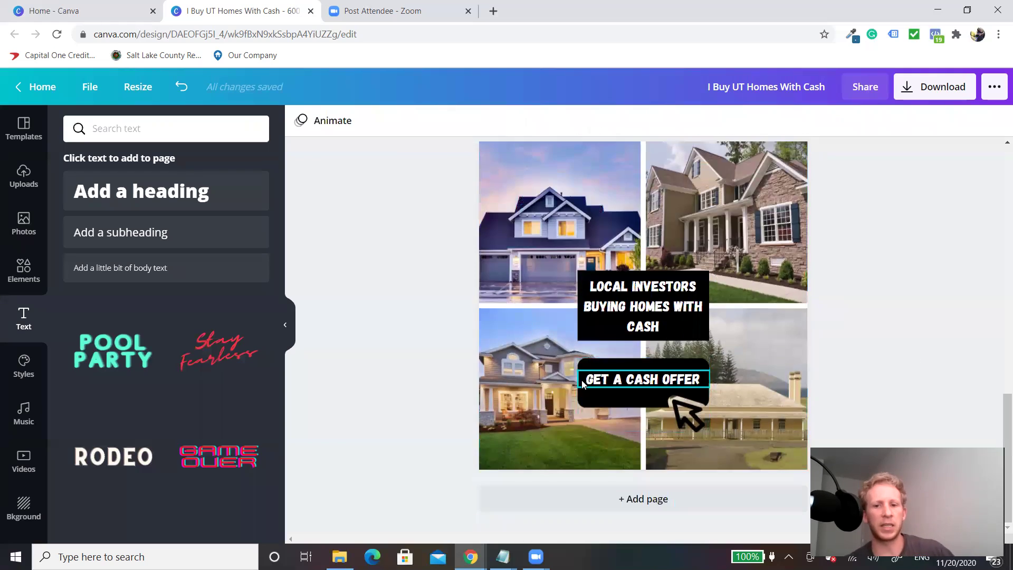
click(558, 363)
click(558, 361)
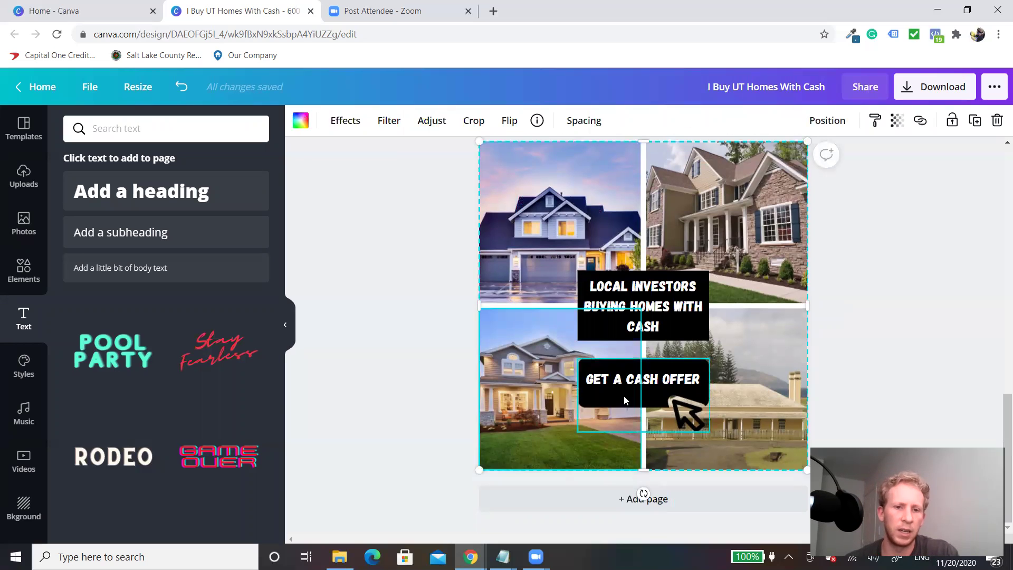
scroll(718, 242, up, 5)
scroll(717, 242, up, 3)
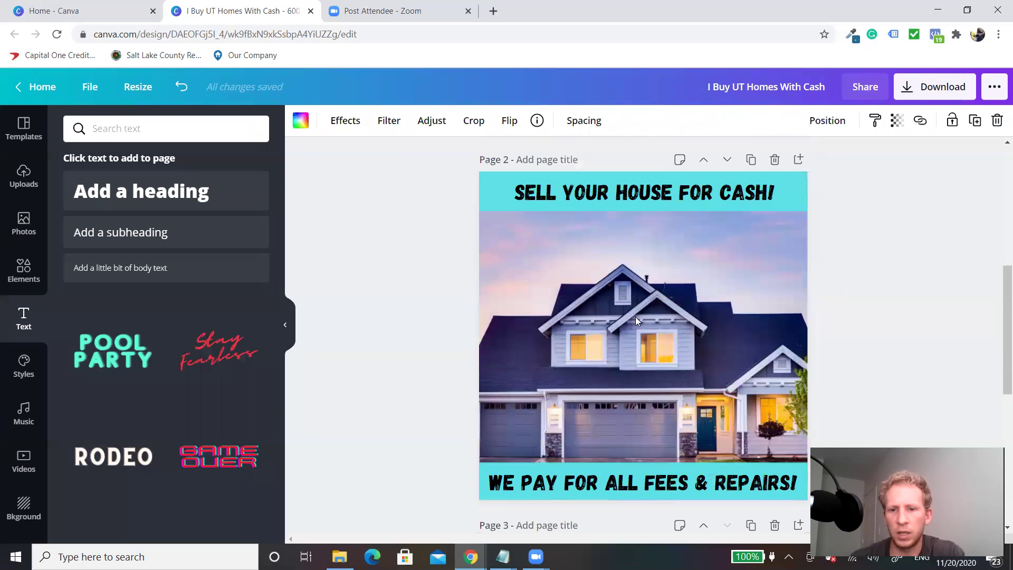